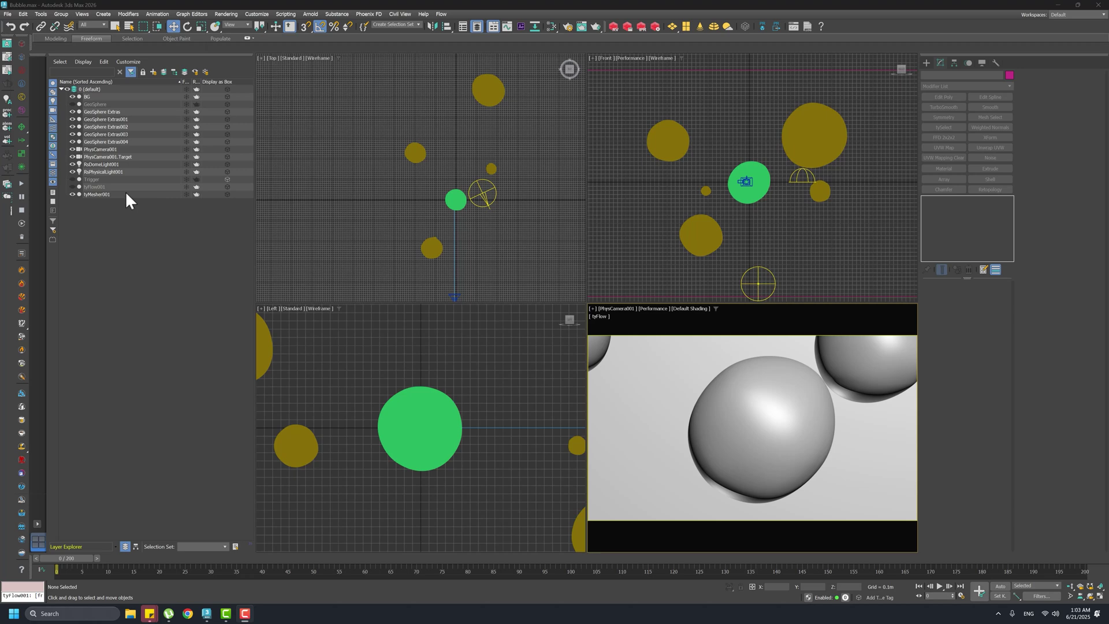
Advance the bubble animation to frame 18, where a small ripple appears on the mesh
{"action": "left_click_drag", "start_coordinate": [75, 558], "coordinate": [163, 559]}
Select tyMesher001 and isolate it so only the bubble mesh shows in the viewports
{"action": "key", "text": "w"}
{"action": "left_click", "coordinate": [729, 434]}
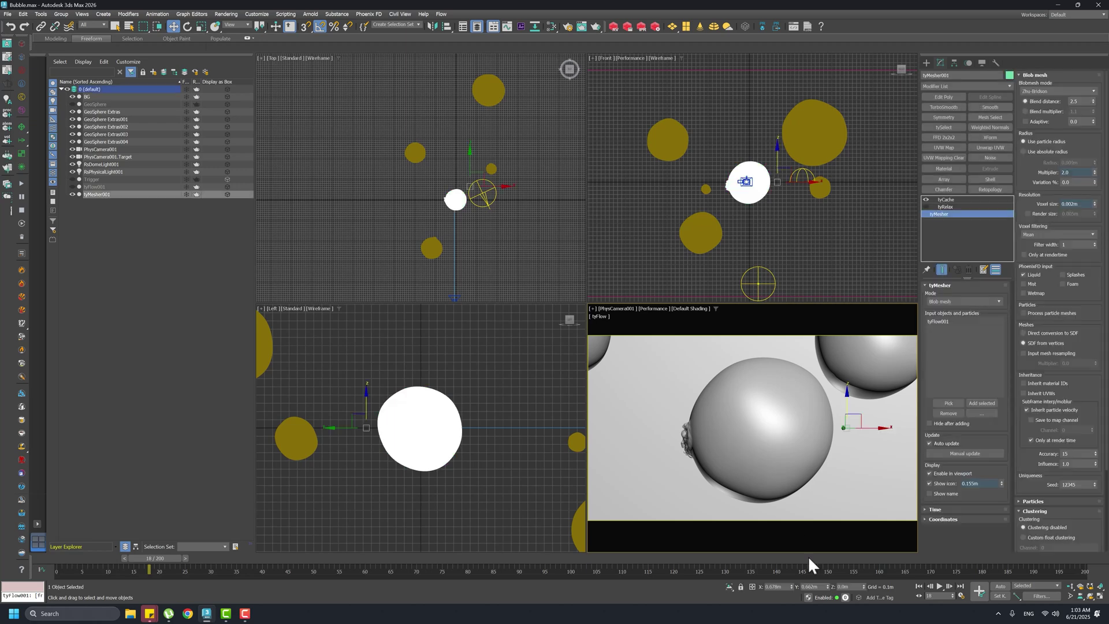
{"action": "left_click", "coordinate": [729, 586]}
Scrub the timeline through the bubble burst and stop at frame 50
{"action": "left_click_drag", "start_coordinate": [148, 562], "coordinate": [639, 555]}
{"action": "key", "text": "w"}
{"action": "key", "text": "w"}
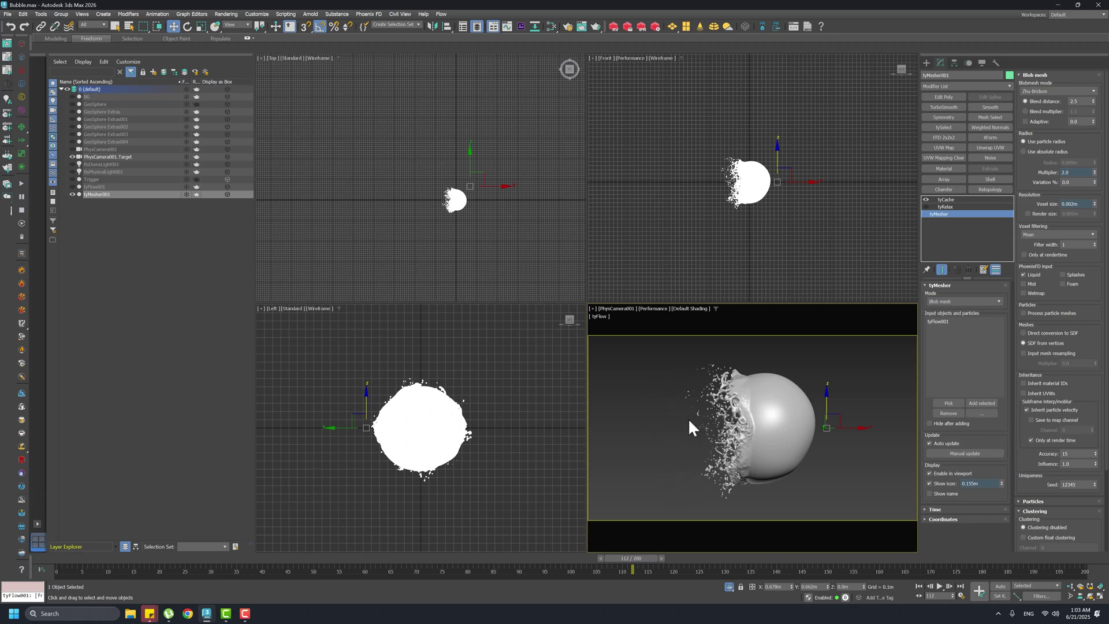
{"action": "mouse_move", "coordinate": [637, 558]}
{"action": "left_mouse_down"}
{"action": "mouse_move", "coordinate": [590, 559]}
{"action": "mouse_move", "coordinate": [633, 563]}
{"action": "left_mouse_up"}
{"action": "left_click_drag", "start_coordinate": [643, 568], "coordinate": [314, 556]}
Scrub the meshed bubble through frames 108, 114 and 73, then rewind to frame 6
{"action": "key", "text": "w"}
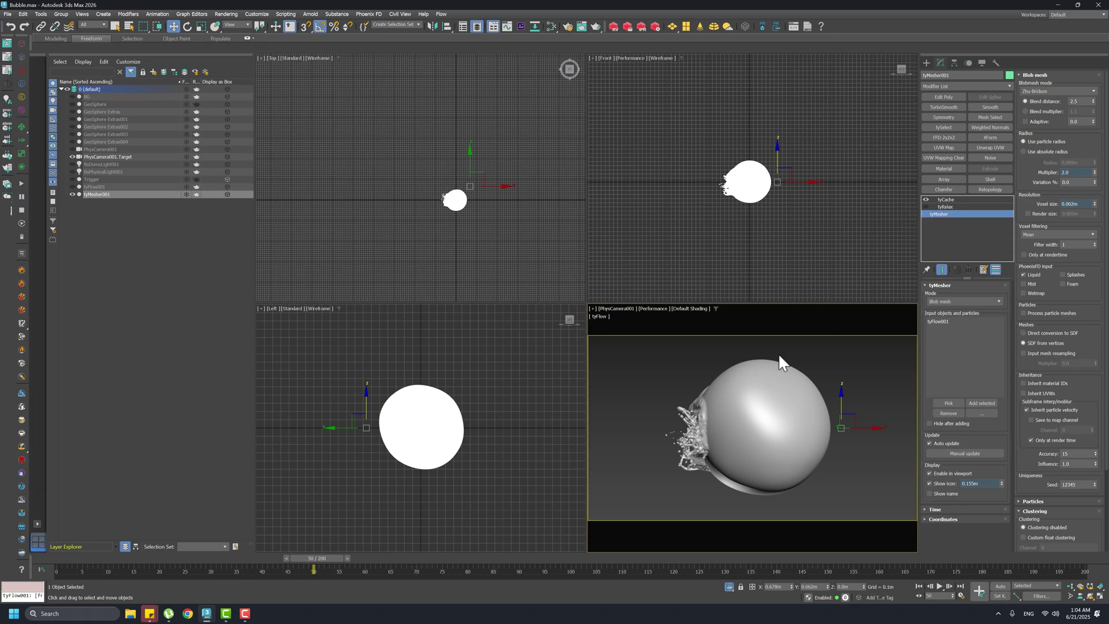
{"action": "left_click_drag", "start_coordinate": [334, 558], "coordinate": [452, 557]}
{"action": "key", "text": "w"}
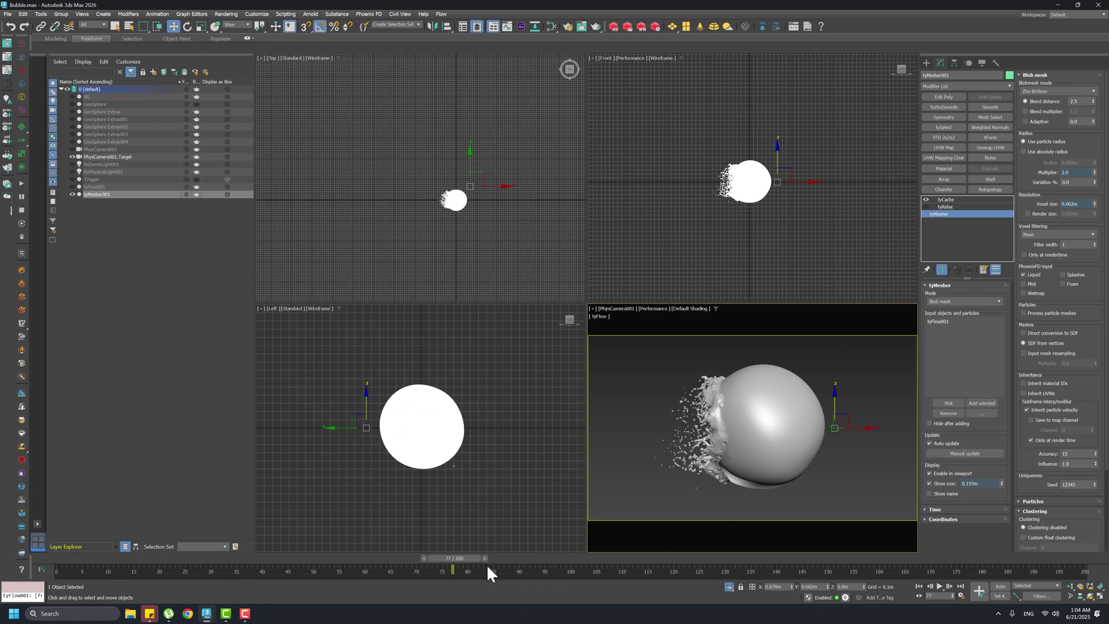
{"action": "left_click_drag", "start_coordinate": [467, 558], "coordinate": [367, 568]}
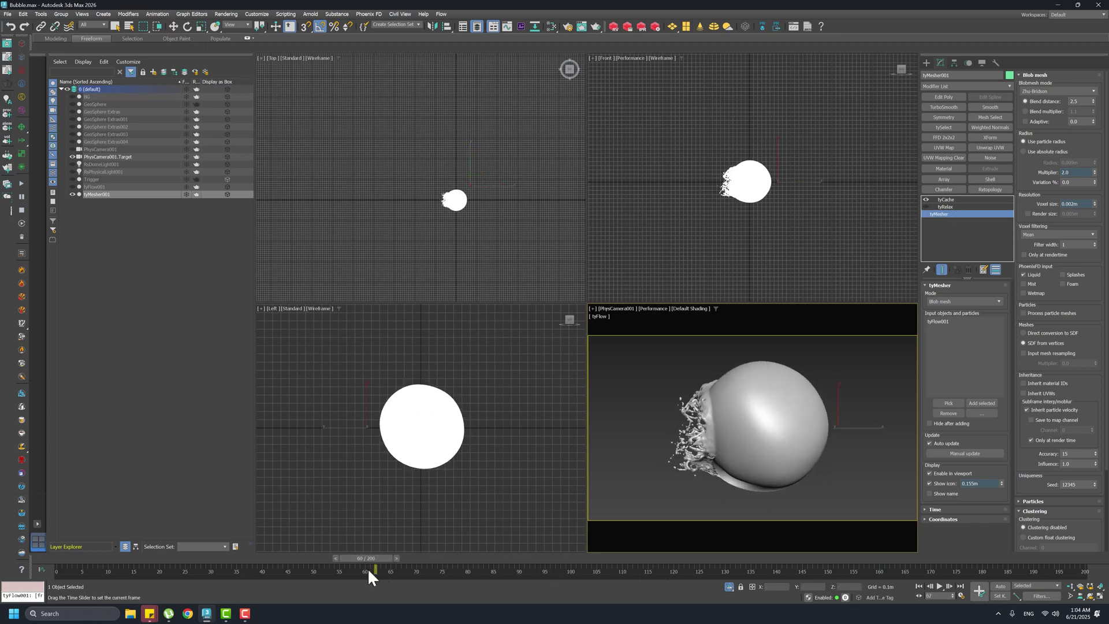
{"action": "left_click", "coordinate": [432, 567]}
{"action": "key", "text": "w"}
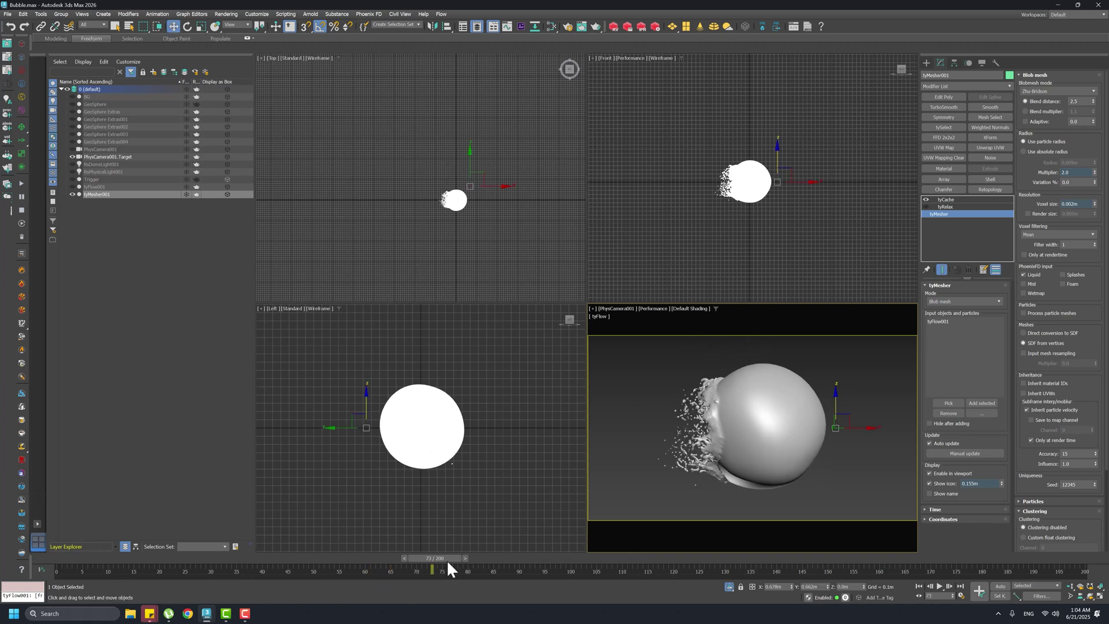
{"action": "left_click_drag", "start_coordinate": [444, 565], "coordinate": [87, 569]}
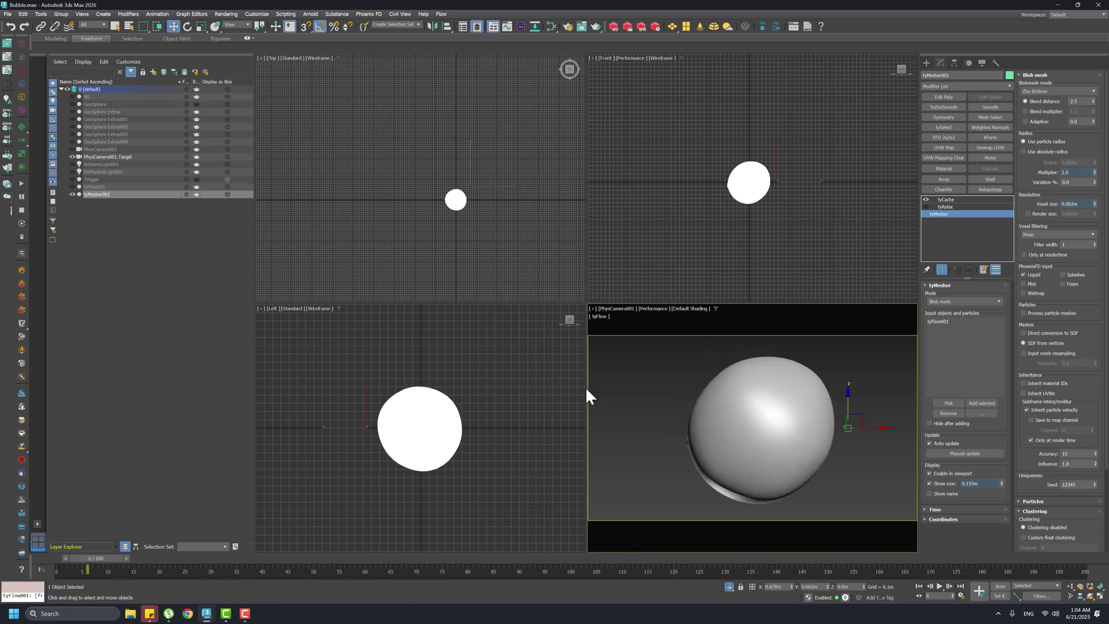
Disable the mesher's tyCache, exit isolation, and select and unhide tyFlow001
{"action": "left_click", "coordinate": [925, 199]}
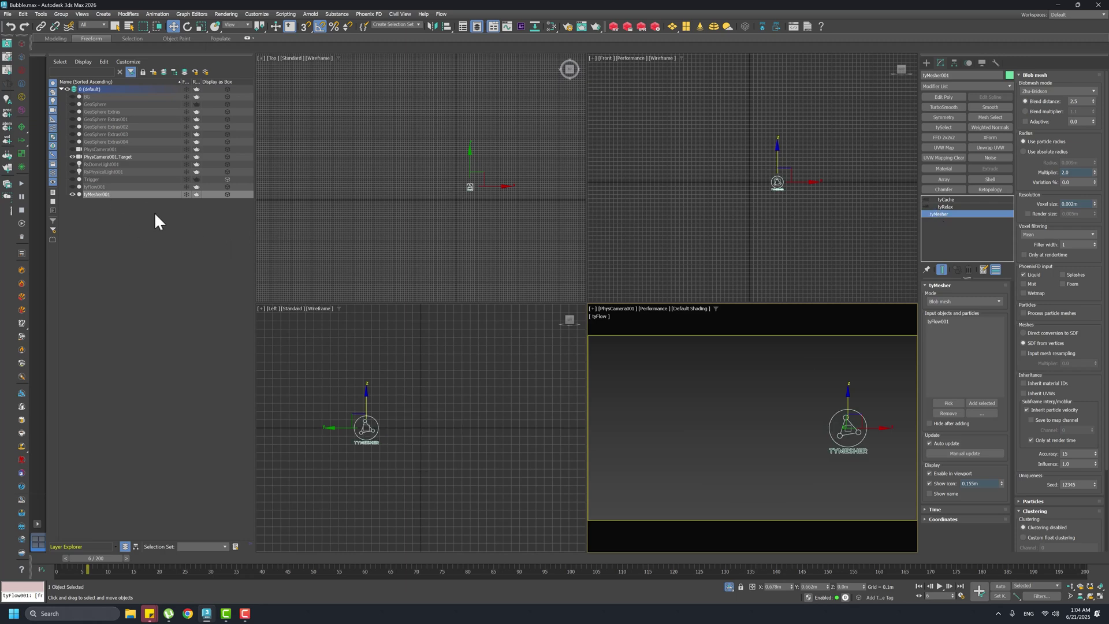
{"action": "left_click", "coordinate": [730, 587]}
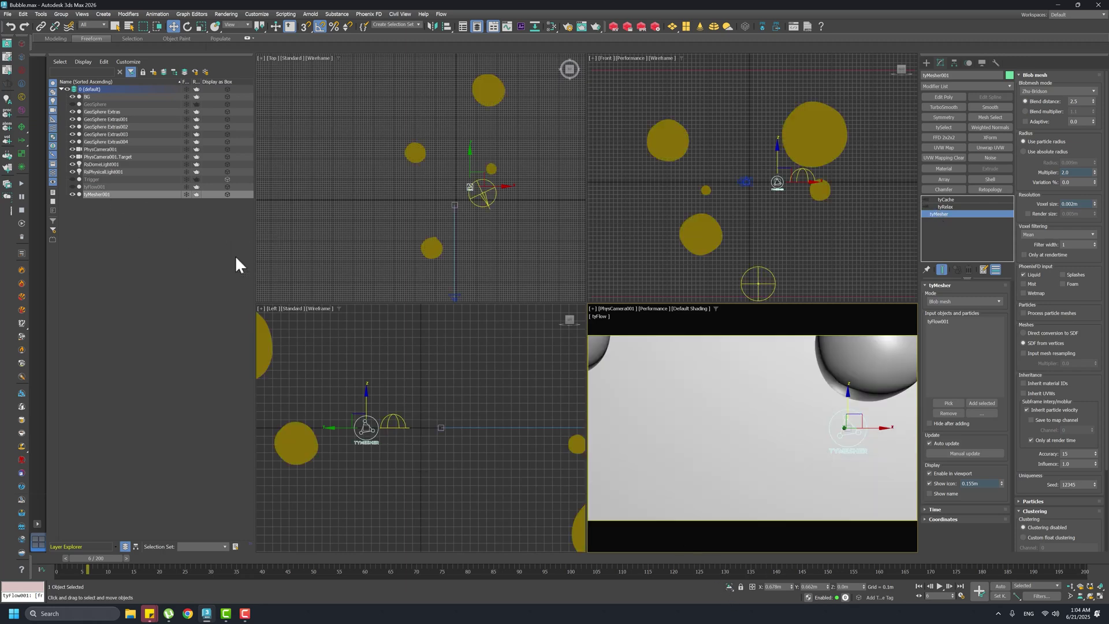
{"action": "left_click", "coordinate": [95, 187]}
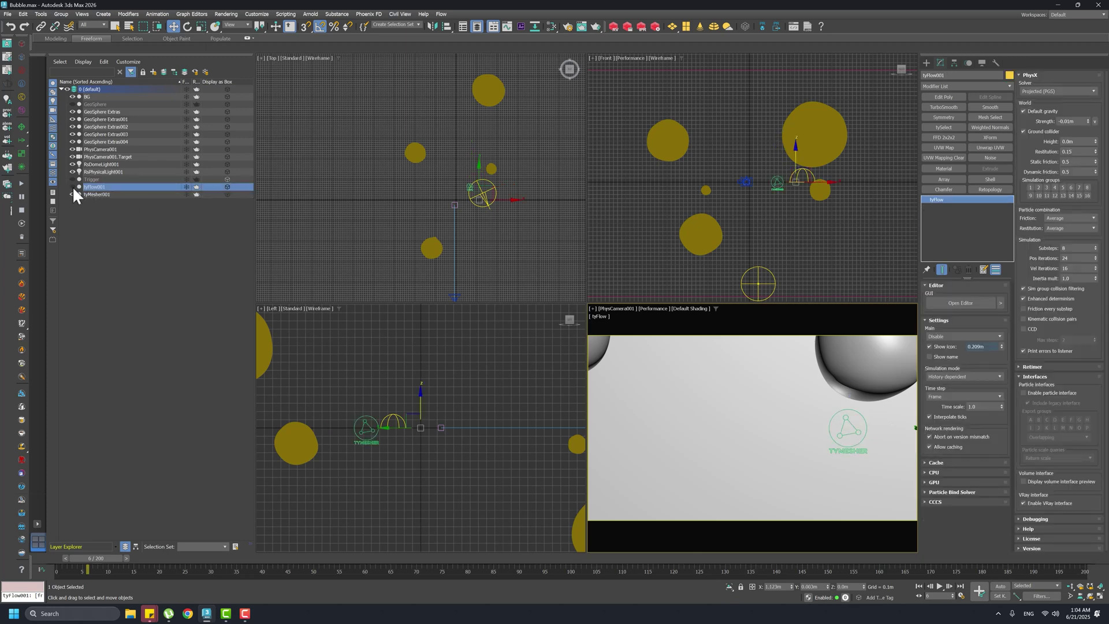
{"action": "left_click", "coordinate": [73, 187]}
Bring up the tyFlow001 editor, hide tyMesher001 and select tyFlow001 to see the raw particles
{"action": "left_click", "coordinate": [976, 303]}
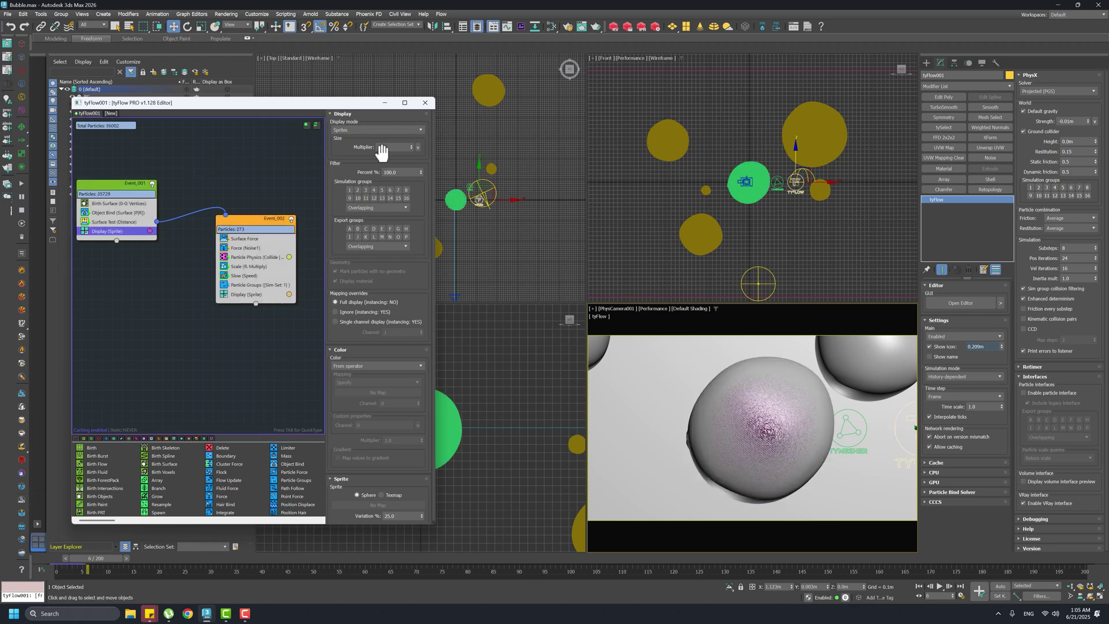
{"action": "left_click_drag", "start_coordinate": [327, 104], "coordinate": [432, 109]}
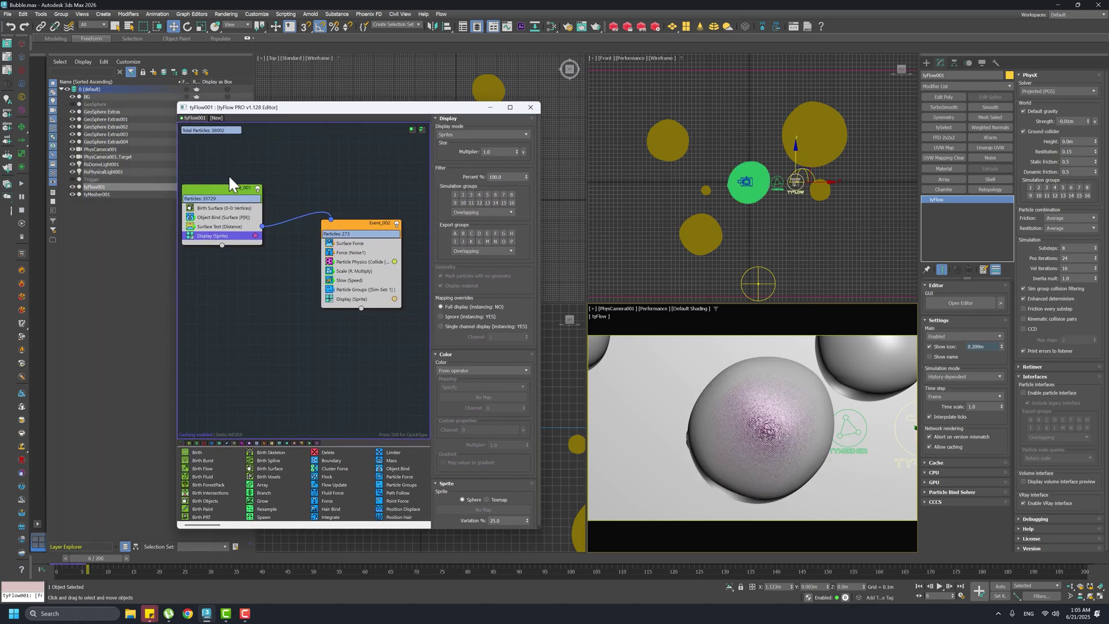
{"action": "left_click", "coordinate": [73, 194]}
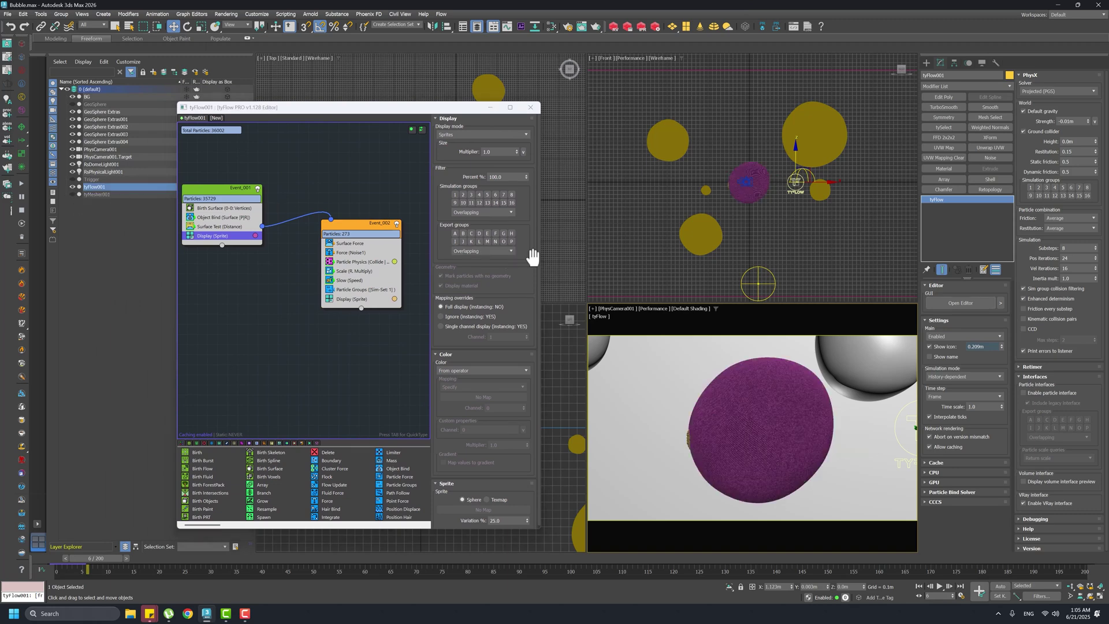
{"action": "scroll", "coordinate": [797, 240], "scroll_direction": "up", "scroll_amount": 5}
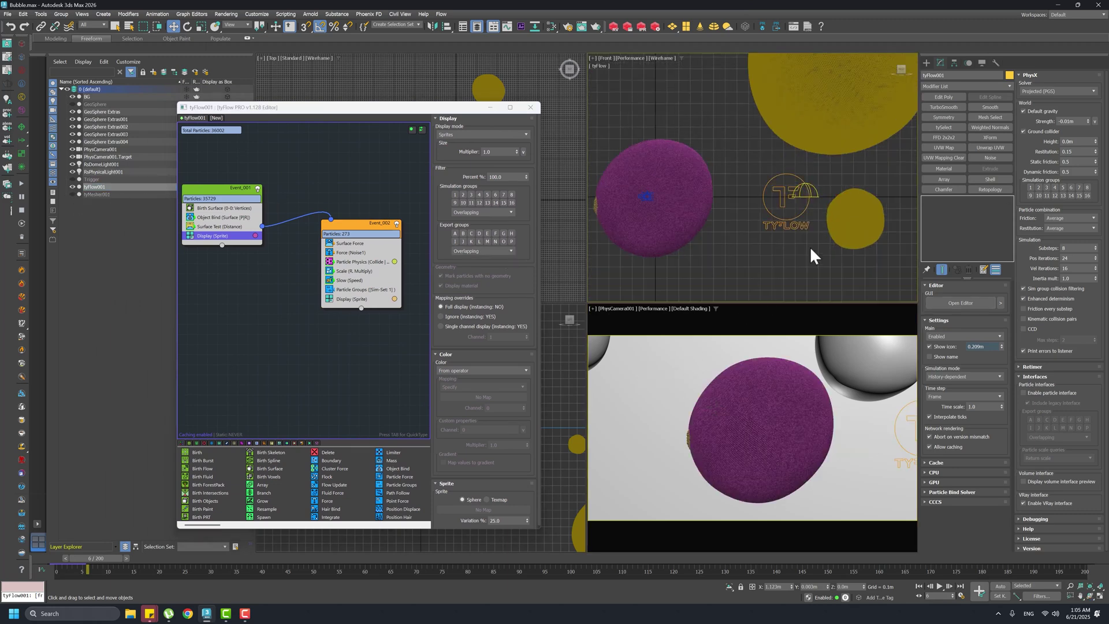
{"action": "left_click", "coordinate": [791, 230]}
{"action": "left_click", "coordinate": [790, 224]}
Maximize the camera view and preview particles spilling from the sphere around frames 17–28
{"action": "left_click", "coordinate": [778, 441]}
{"action": "key", "text": "alt+w"}
{"action": "key", "text": "alt+w"}
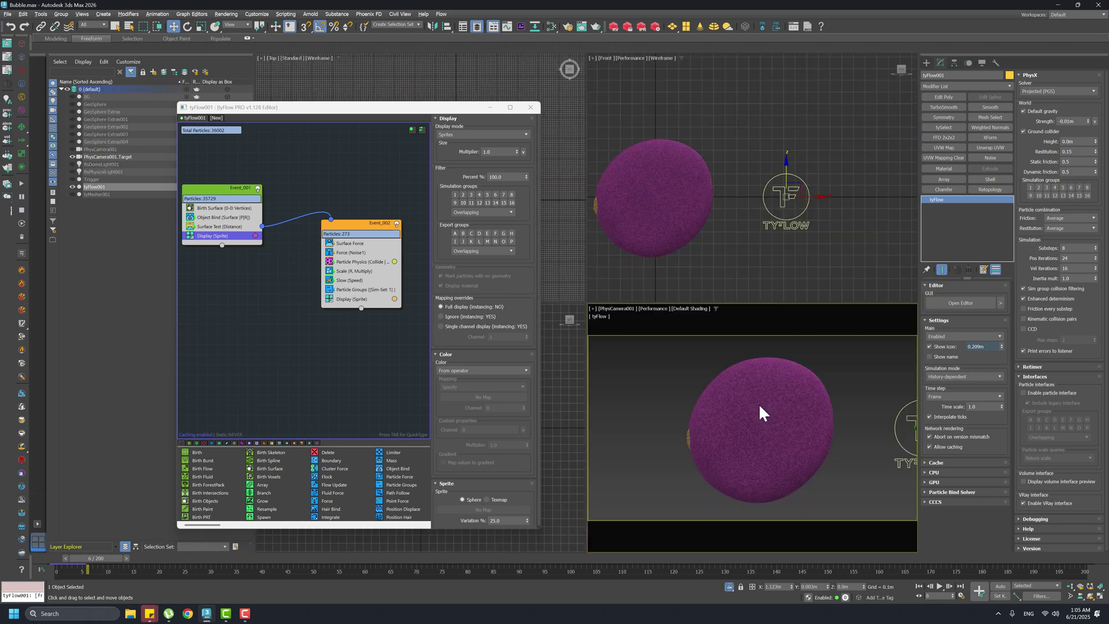
{"action": "left_click_drag", "start_coordinate": [107, 556], "coordinate": [222, 565]}
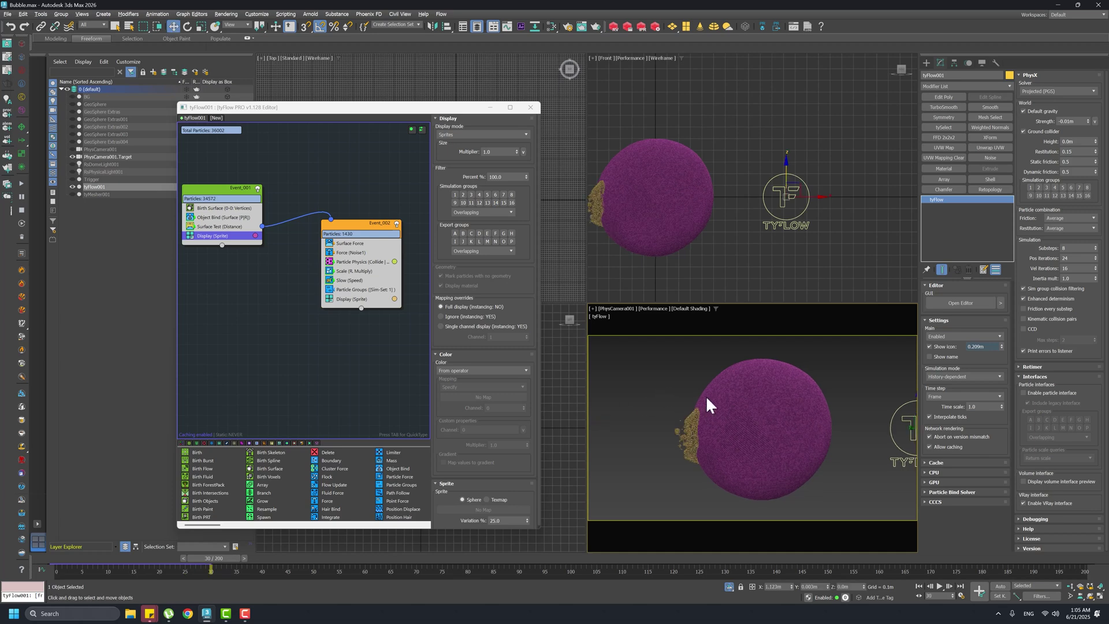
{"action": "key", "text": "p"}
{"action": "mouse_move", "coordinate": [740, 408]}
{"action": "middle_mouse_down", "text": "alt"}
{"action": "mouse_move", "coordinate": [765, 424]}
{"action": "mouse_move", "coordinate": [747, 429]}
{"action": "middle_mouse_up", "text": "alt"}
{"action": "scroll", "coordinate": [747, 429], "scroll_direction": "down", "scroll_amount": 3}
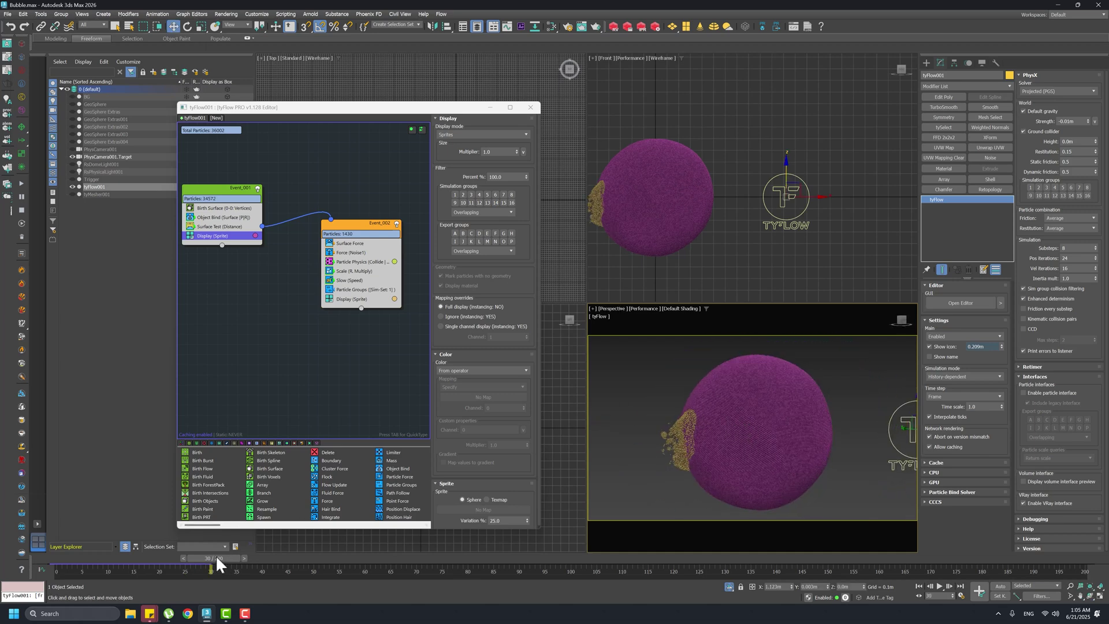
{"action": "left_click_drag", "start_coordinate": [212, 556], "coordinate": [72, 562]}
Select the GeoSphere and show it shaded with edged faces to inspect its dense triangle mesh
{"action": "left_click", "coordinate": [96, 104]}
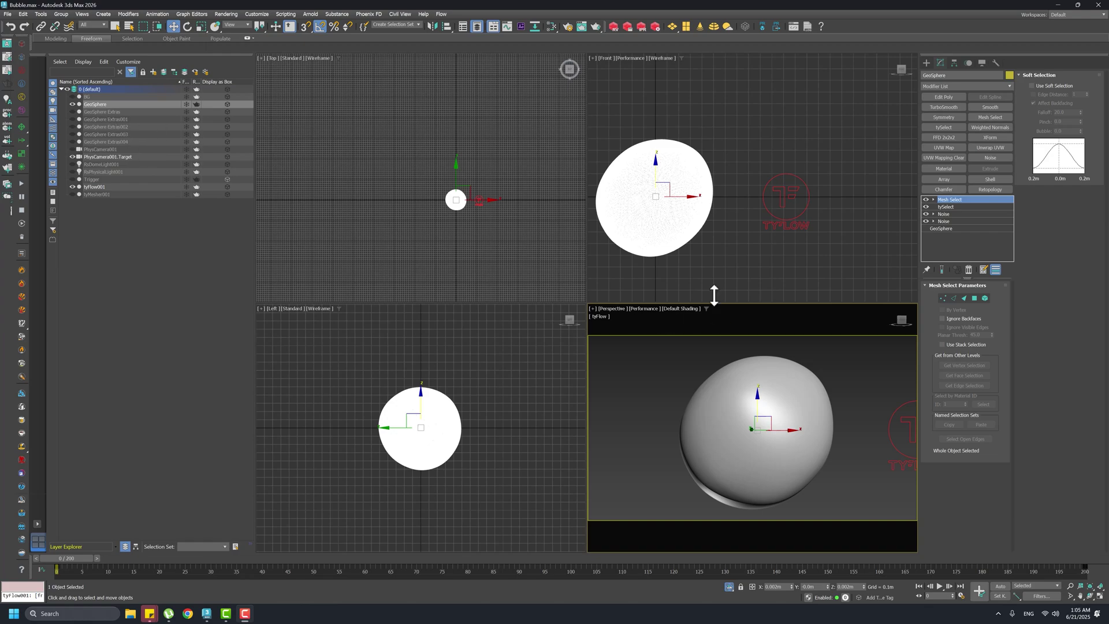
{"action": "scroll", "coordinate": [652, 190], "scroll_direction": "up", "scroll_amount": 6}
{"action": "key", "text": "F3"}
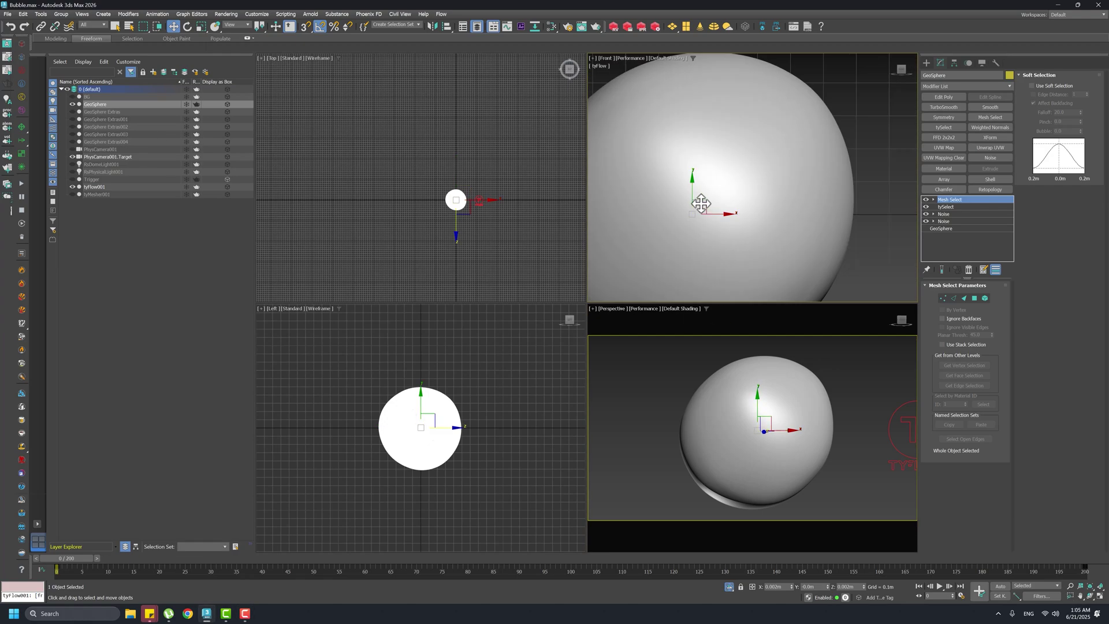
{"action": "key", "text": "F4"}
{"action": "mouse_move", "coordinate": [711, 203]}
{"action": "middle_mouse_down", "text": "alt"}
{"action": "mouse_move", "coordinate": [765, 233]}
{"action": "mouse_move", "coordinate": [699, 193]}
{"action": "middle_mouse_up", "text": "alt"}
{"action": "scroll", "coordinate": [774, 187], "scroll_direction": "up", "scroll_amount": 5}
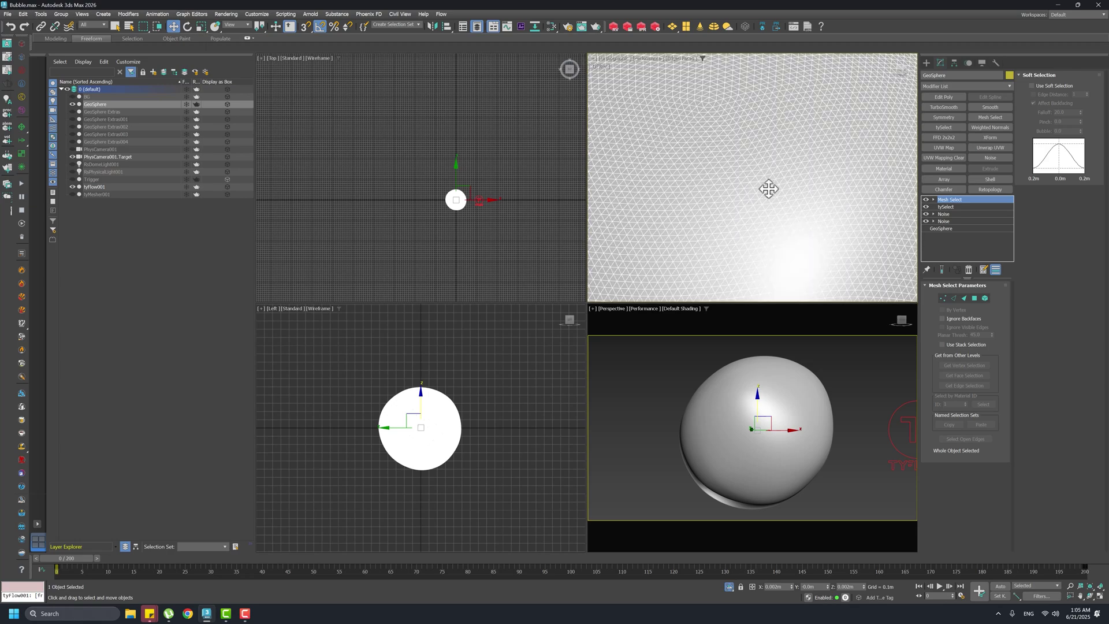
{"action": "scroll", "coordinate": [776, 186], "scroll_direction": "down", "scroll_amount": 5}
{"action": "mouse_move", "coordinate": [703, 231]}
{"action": "middle_mouse_down", "text": "alt"}
{"action": "mouse_move", "coordinate": [779, 148]}
{"action": "mouse_move", "coordinate": [763, 181]}
{"action": "mouse_move", "coordinate": [774, 179]}
{"action": "mouse_move", "coordinate": [723, 203]}
{"action": "mouse_move", "coordinate": [780, 198]}
{"action": "mouse_move", "coordinate": [711, 213]}
{"action": "middle_mouse_up", "text": "alt"}
{"action": "scroll", "coordinate": [712, 212], "scroll_direction": "down", "scroll_amount": 2}
{"action": "scroll", "coordinate": [760, 213], "scroll_direction": "down", "scroll_amount": 3}
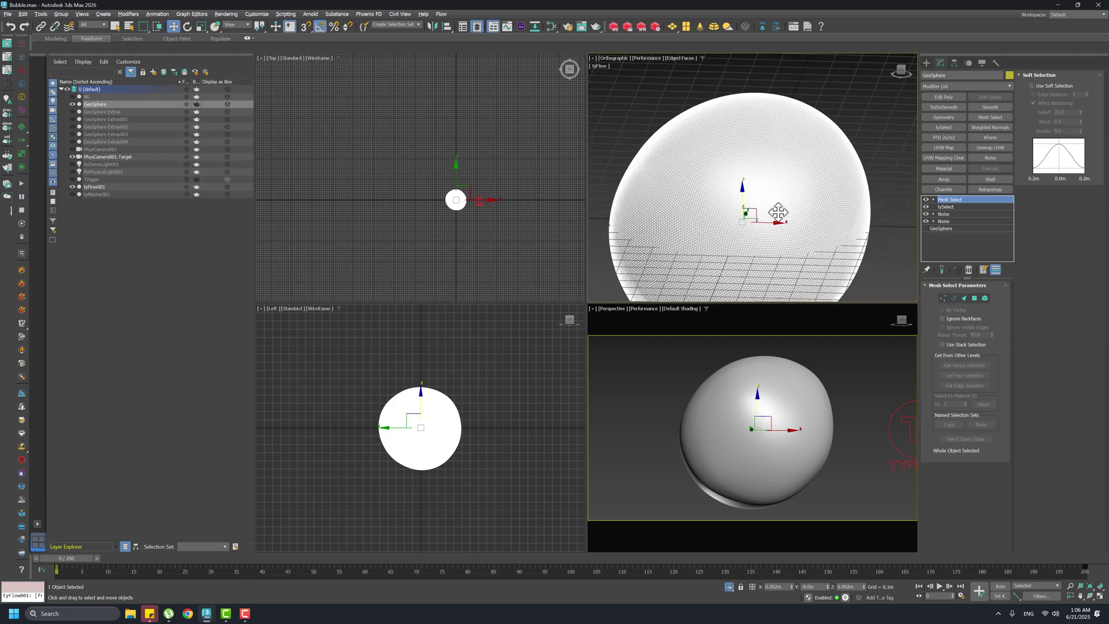
{"action": "mouse_move", "coordinate": [778, 213]}
{"action": "middle_mouse_down", "text": "alt"}
{"action": "mouse_move", "coordinate": [743, 210]}
{"action": "mouse_move", "coordinate": [788, 193]}
{"action": "mouse_move", "coordinate": [763, 214]}
{"action": "middle_mouse_up", "text": "alt"}
{"action": "scroll", "coordinate": [738, 209], "scroll_direction": "up", "scroll_amount": 5}
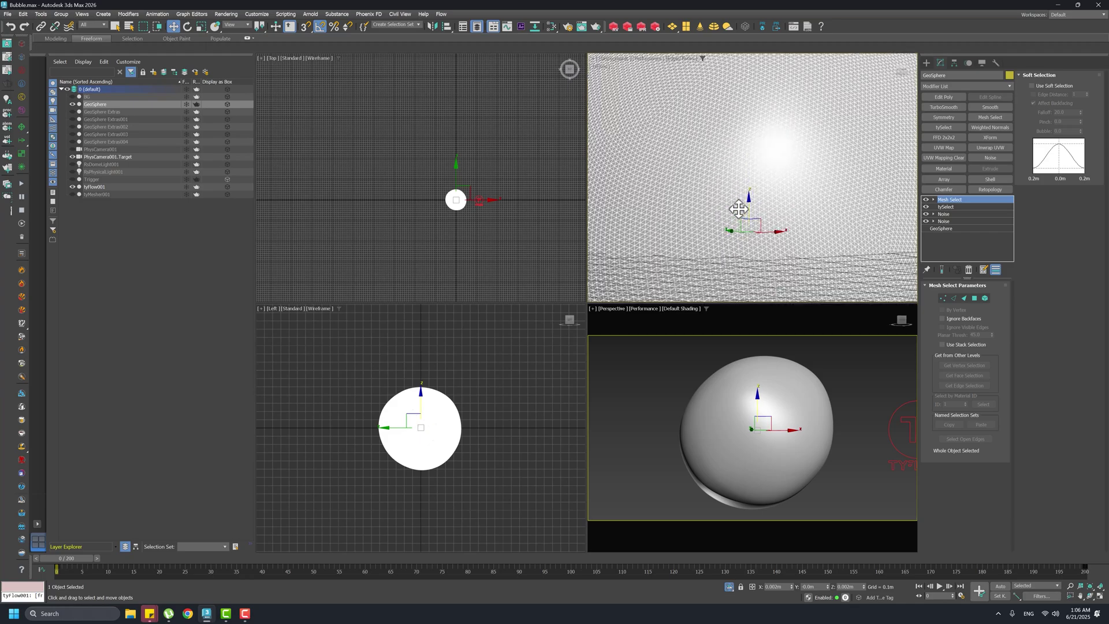
{"action": "scroll", "coordinate": [738, 209], "scroll_direction": "down", "scroll_amount": 5}
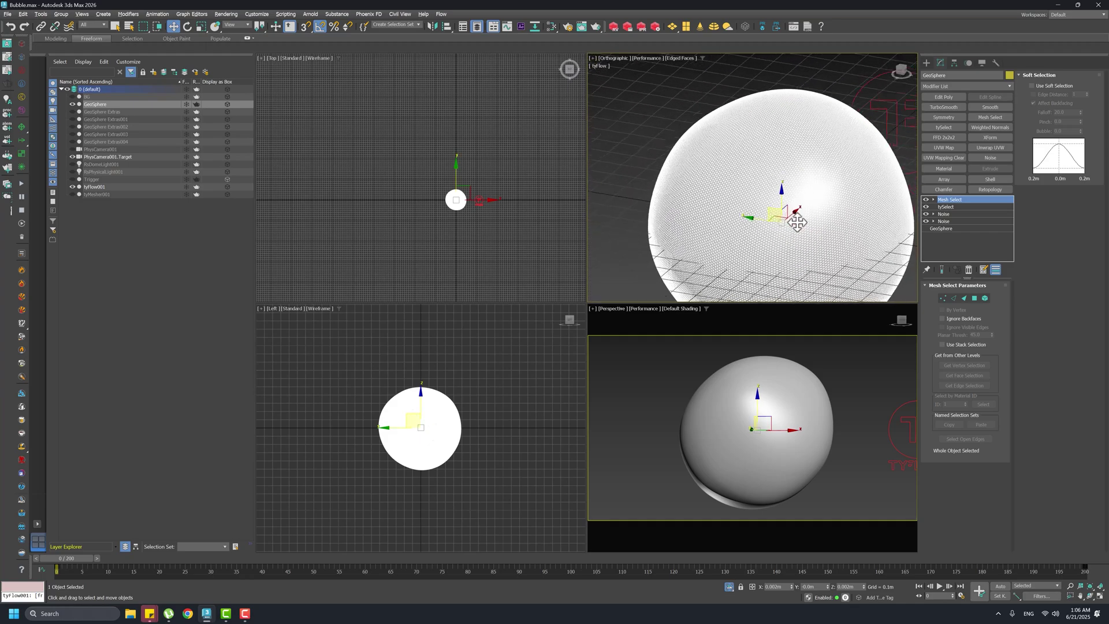
View the sphere from eye level and above, then play its deformation to frame 127
{"action": "middle_click_drag", "start_coordinate": [796, 225], "coordinate": [661, 361], "text": "alt"}
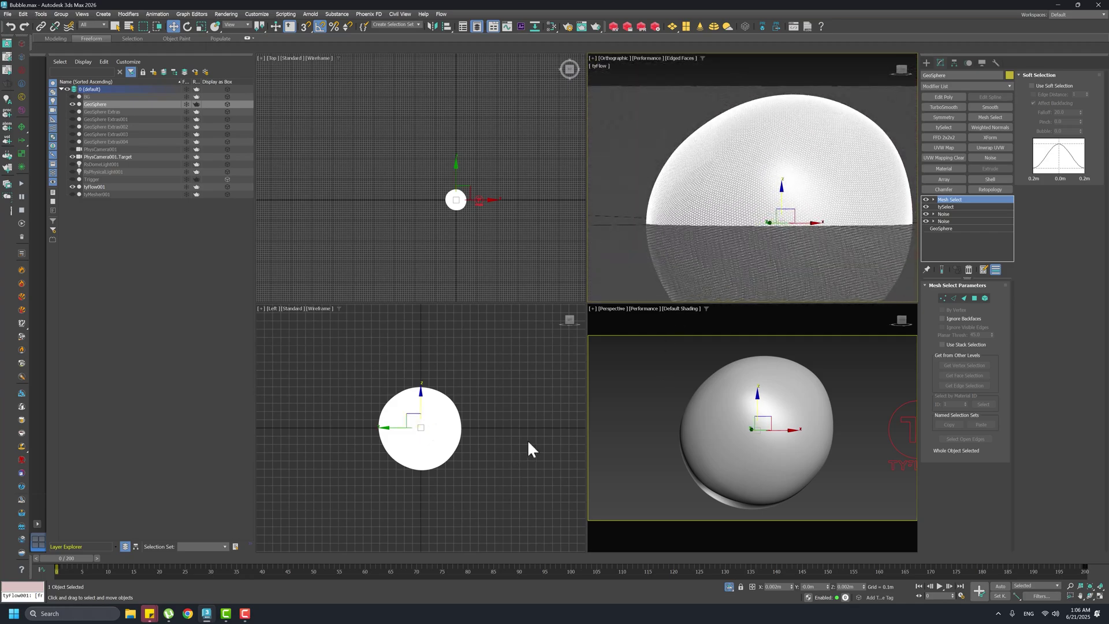
{"action": "middle_click_drag", "start_coordinate": [670, 277], "coordinate": [701, 250], "text": "alt"}
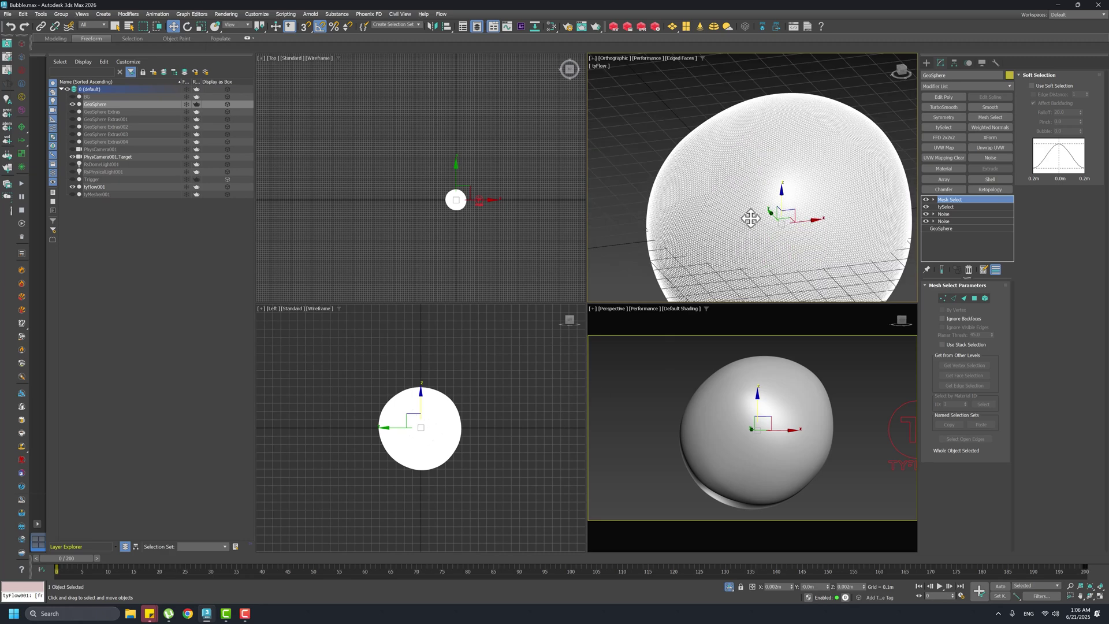
{"action": "scroll", "coordinate": [751, 219], "scroll_direction": "up", "scroll_amount": 4}
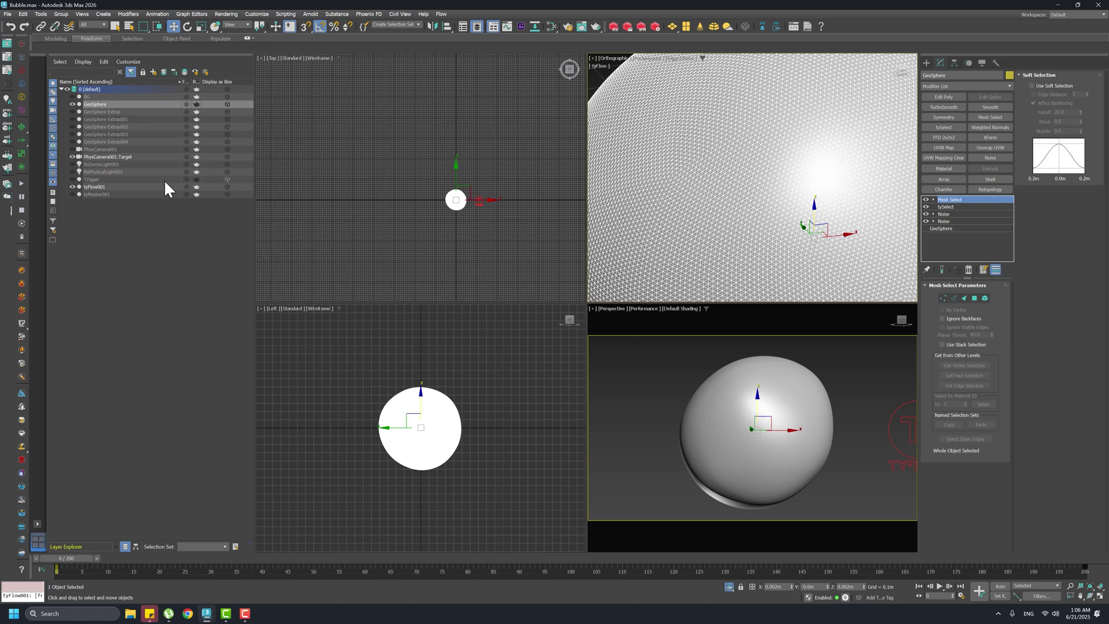
{"action": "scroll", "coordinate": [615, 203], "scroll_direction": "down", "scroll_amount": 4}
{"action": "middle_click_drag", "start_coordinate": [614, 203], "coordinate": [787, 216], "text": "alt"}
{"action": "scroll", "coordinate": [739, 226], "scroll_direction": "down", "scroll_amount": 2}
{"action": "scroll", "coordinate": [738, 226], "scroll_direction": "up", "scroll_amount": 3}
{"action": "scroll", "coordinate": [787, 215], "scroll_direction": "down", "scroll_amount": 1}
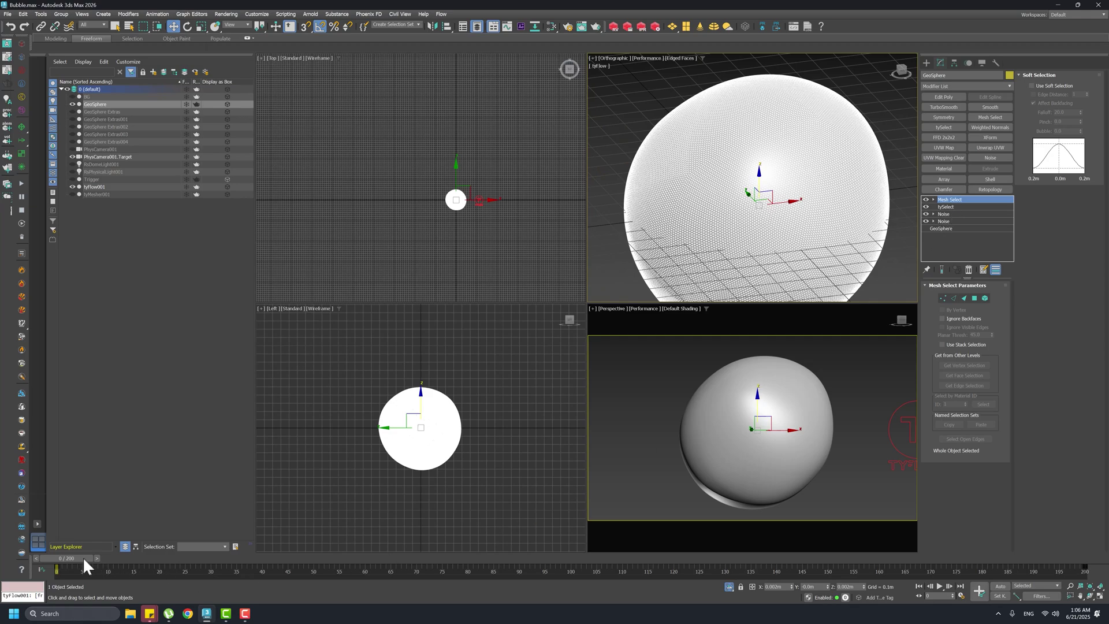
{"action": "left_click_drag", "start_coordinate": [89, 557], "coordinate": [85, 305]}
Return to frame 0, hide the GeoSphere, and enable the tyFlow001 simulation in its editor
{"action": "key", "text": "w"}
{"action": "left_click", "coordinate": [72, 103]}
{"action": "left_click", "coordinate": [91, 187]}
{"action": "left_click", "coordinate": [959, 304]}
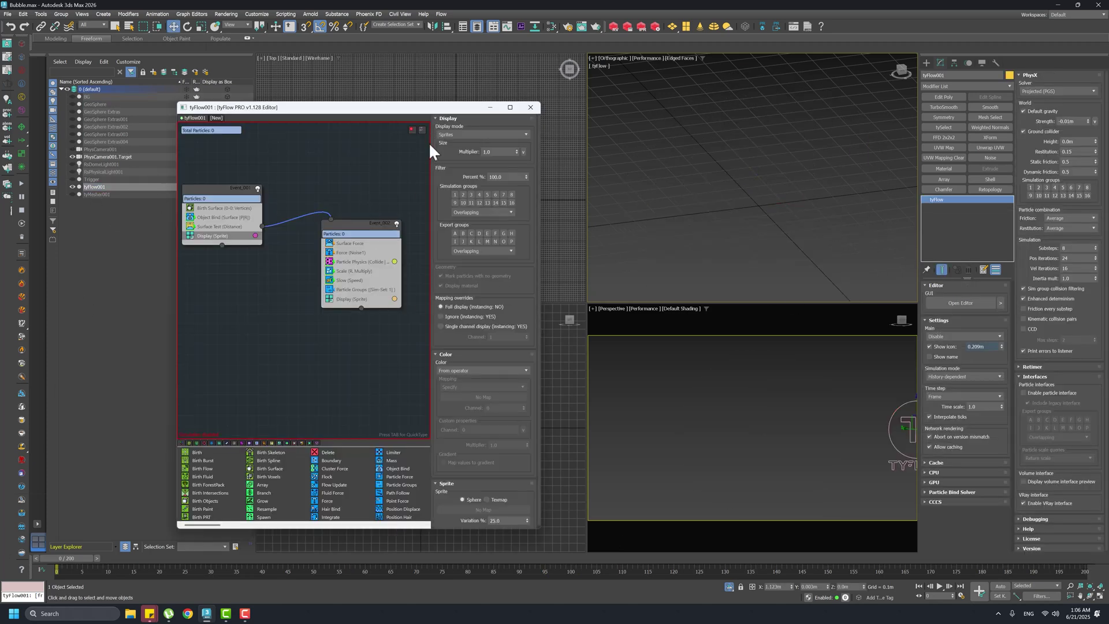
{"action": "middle_click_drag", "start_coordinate": [345, 206], "coordinate": [386, 224]}
{"action": "left_click", "coordinate": [411, 129]}
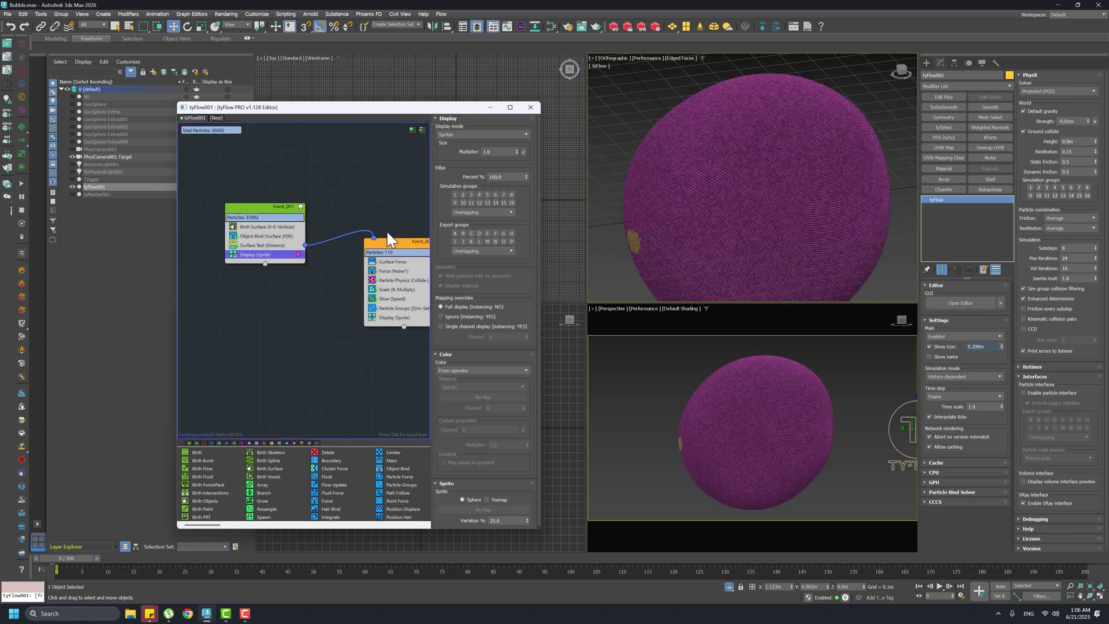
Re-enable the Surface Test operator under Birth Surface and preview the first simulation frames
{"action": "left_click", "coordinate": [271, 227]}
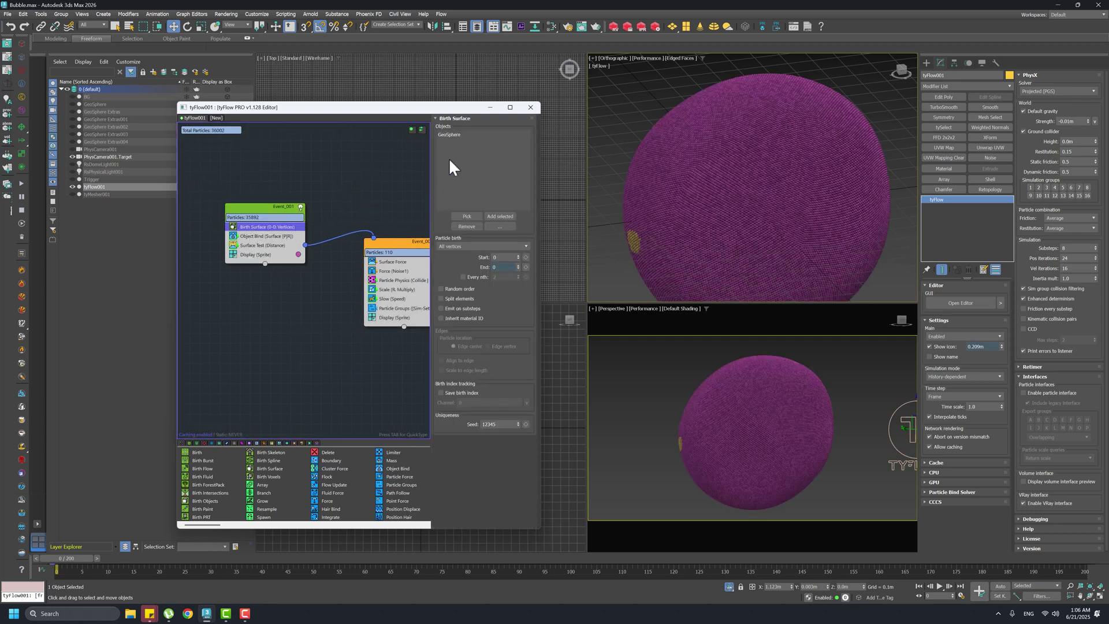
{"action": "left_click_drag", "start_coordinate": [446, 108], "coordinate": [381, 98]}
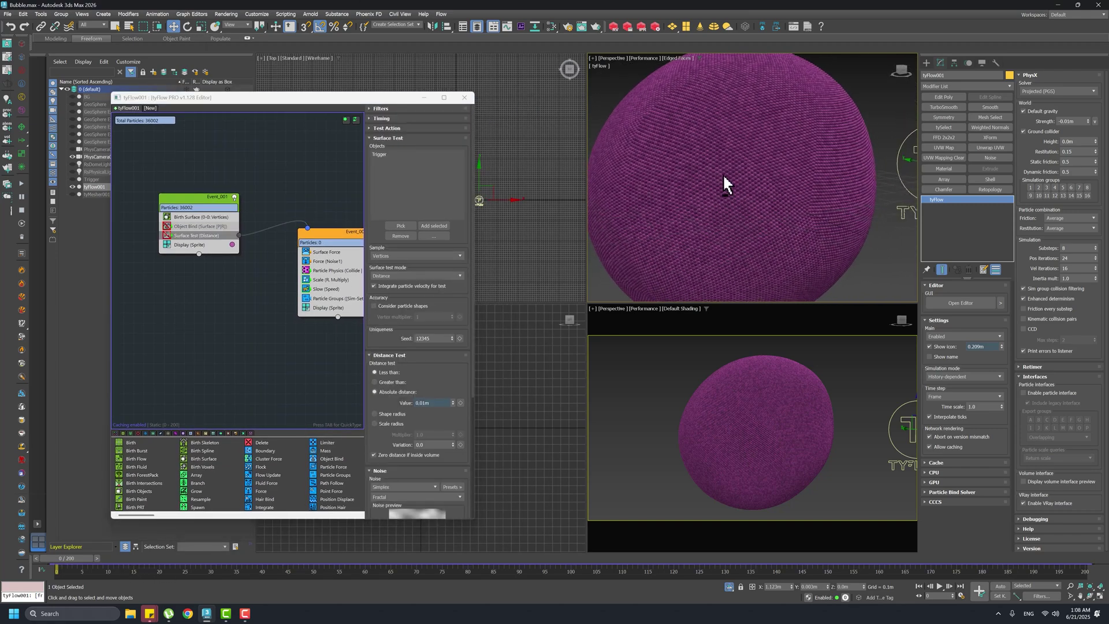
{"action": "scroll", "coordinate": [722, 170], "scroll_direction": "down", "scroll_amount": 3}
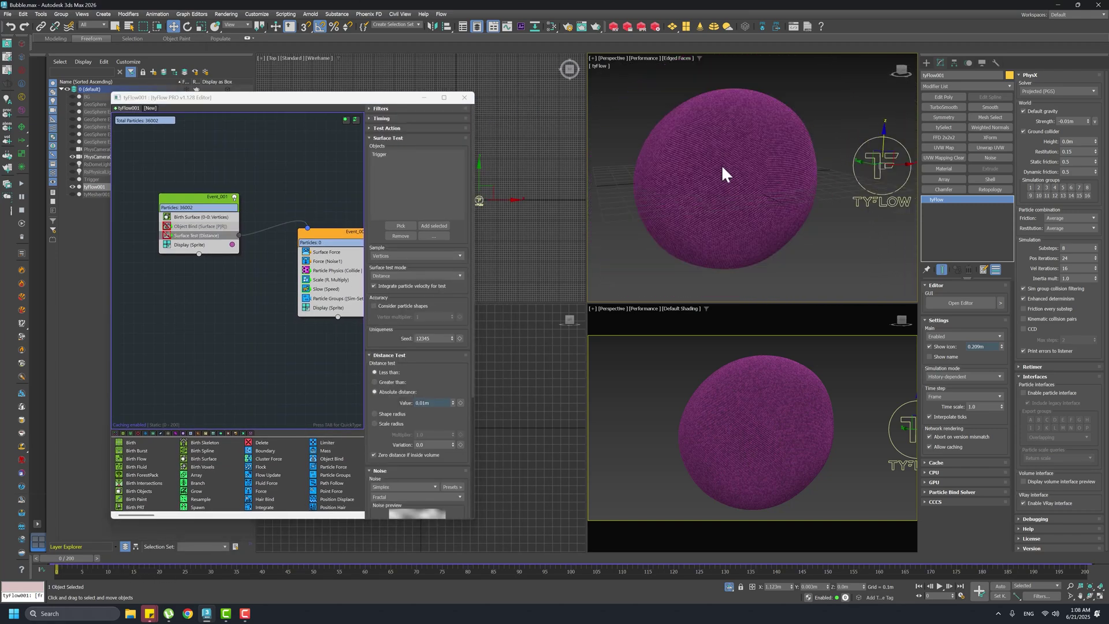
{"action": "middle_click_drag", "start_coordinate": [721, 164], "coordinate": [674, 181], "text": "alt"}
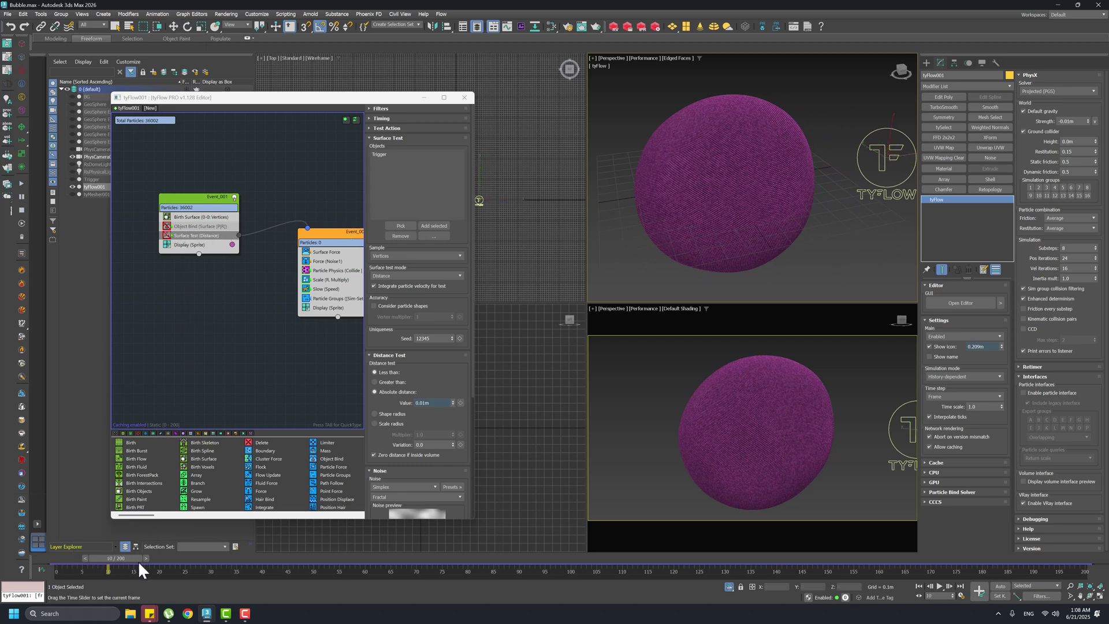
{"action": "left_click", "coordinate": [166, 230]}
{"action": "mouse_move", "coordinate": [84, 559]}
{"action": "left_mouse_down"}
{"action": "mouse_move", "coordinate": [186, 547]}
{"action": "mouse_move", "coordinate": [86, 547]}
{"action": "left_mouse_up"}
Disable Event_001 to hide the particles, select Trigger and preview it growing over time
{"action": "key", "text": "w"}
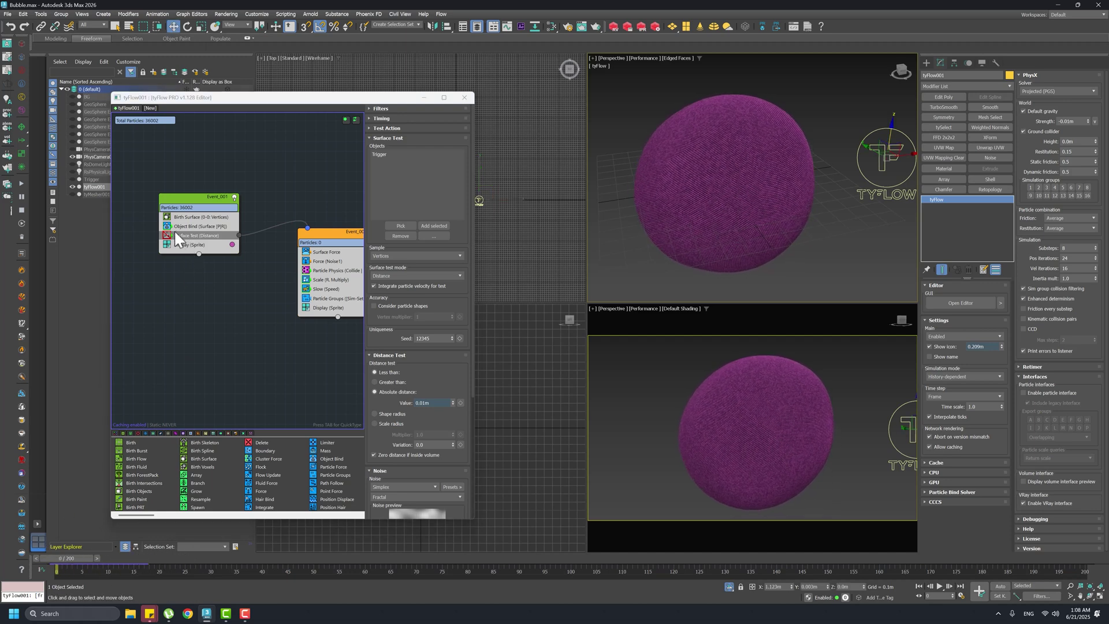
{"action": "left_click", "coordinate": [167, 236]}
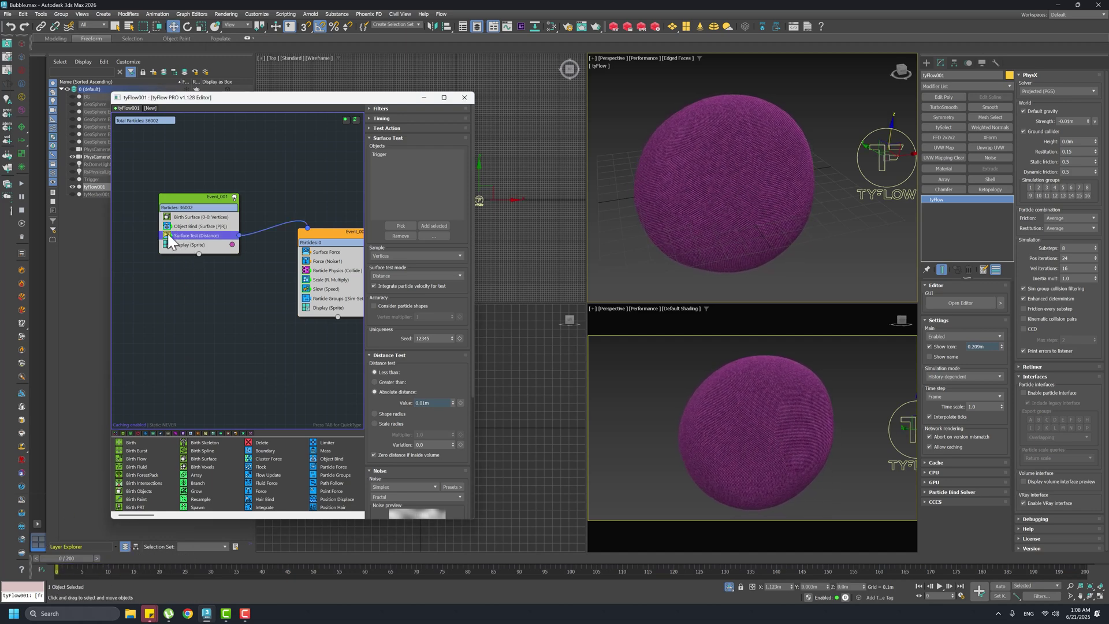
{"action": "left_click", "coordinate": [94, 180]}
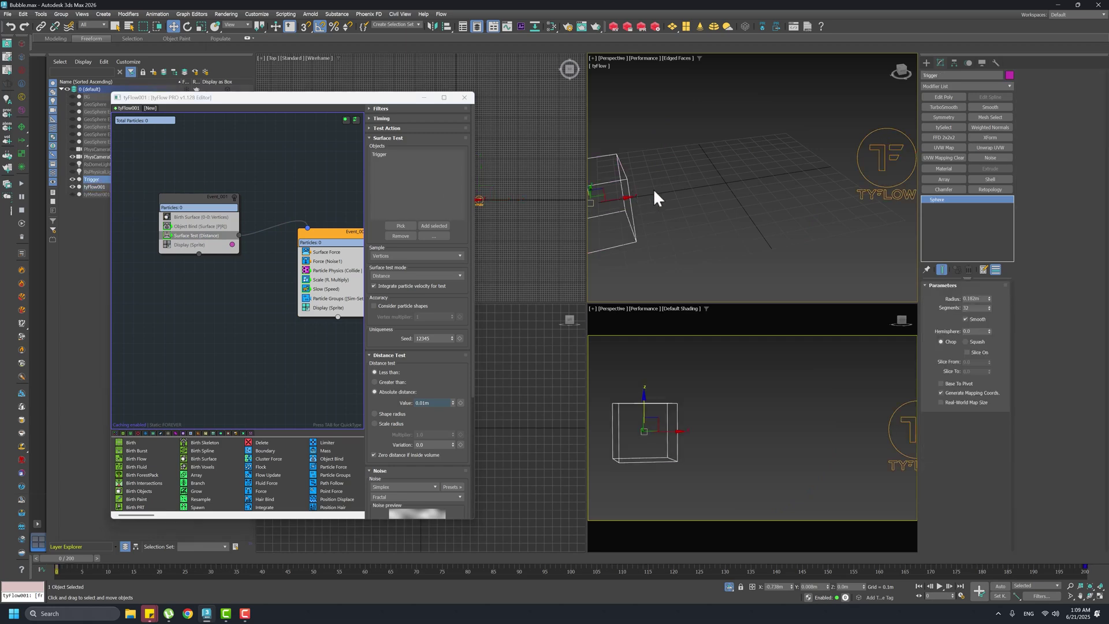
{"action": "left_click_drag", "start_coordinate": [382, 106], "coordinate": [292, 80]}
{"action": "left_click_drag", "start_coordinate": [49, 558], "coordinate": [1086, 457]}
{"action": "left_click_drag", "start_coordinate": [1085, 569], "coordinate": [220, 555]}
Unhide the GeoSphere and advance to frame 156 to compare it with the Trigger sphere
{"action": "left_click_drag", "start_coordinate": [206, 87], "coordinate": [202, 159]}
{"action": "left_click", "coordinate": [73, 104]}
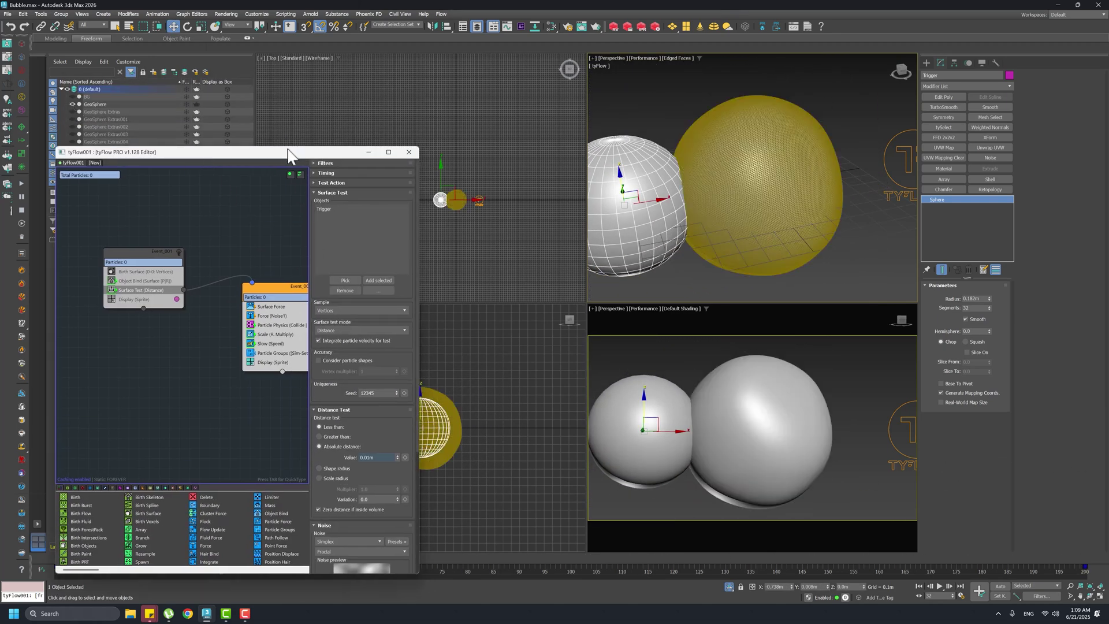
{"action": "left_click_drag", "start_coordinate": [289, 151], "coordinate": [292, 62]}
{"action": "left_click_drag", "start_coordinate": [218, 572], "coordinate": [888, 471]}
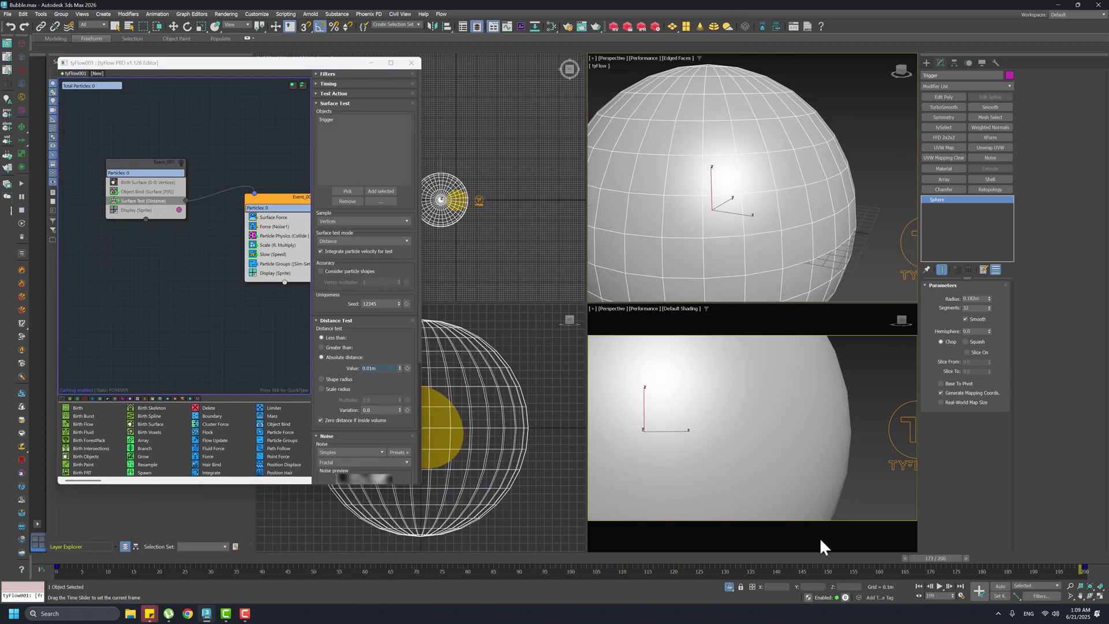
Return to the first frame, hide Trigger and GeoSphere, and turn Event_001 back on
{"action": "key", "text": "Home"}
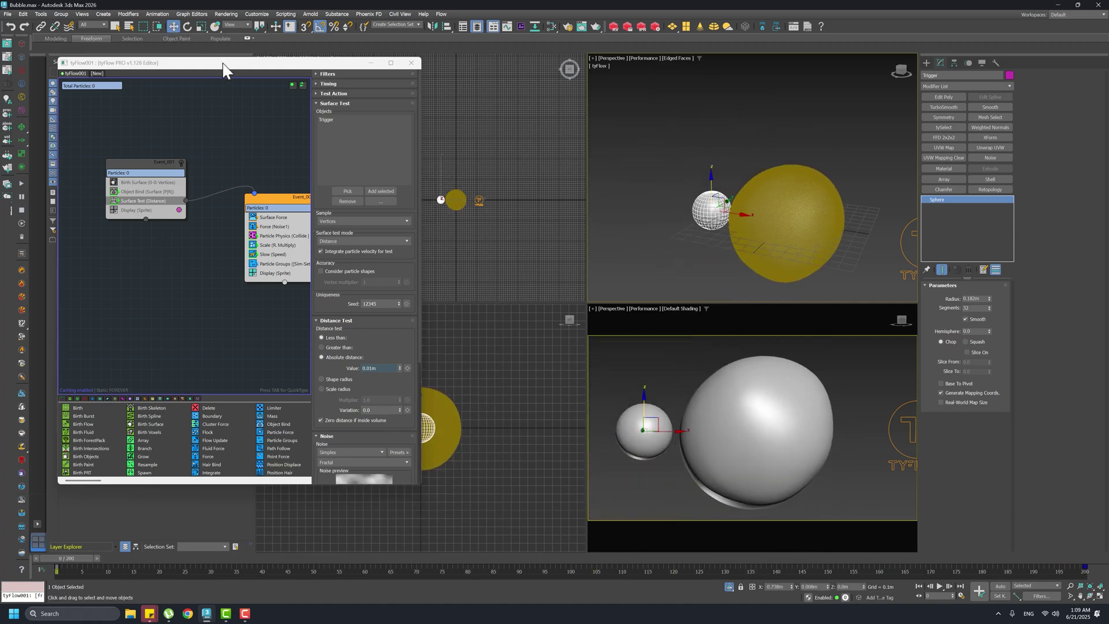
{"action": "left_click_drag", "start_coordinate": [224, 72], "coordinate": [226, 197]}
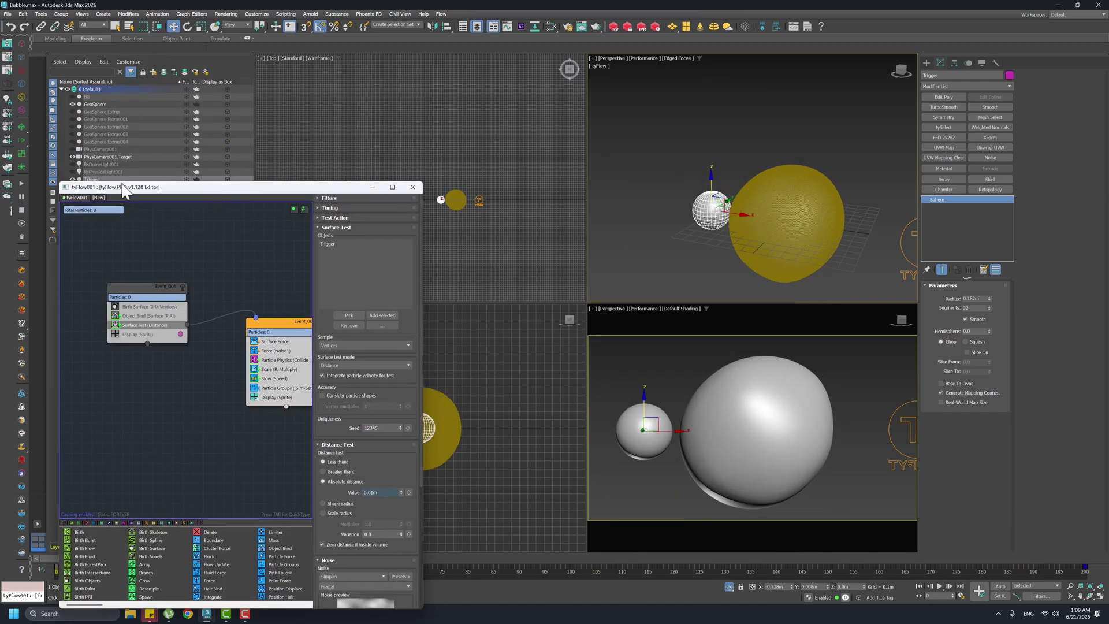
{"action": "left_click", "coordinate": [72, 180]}
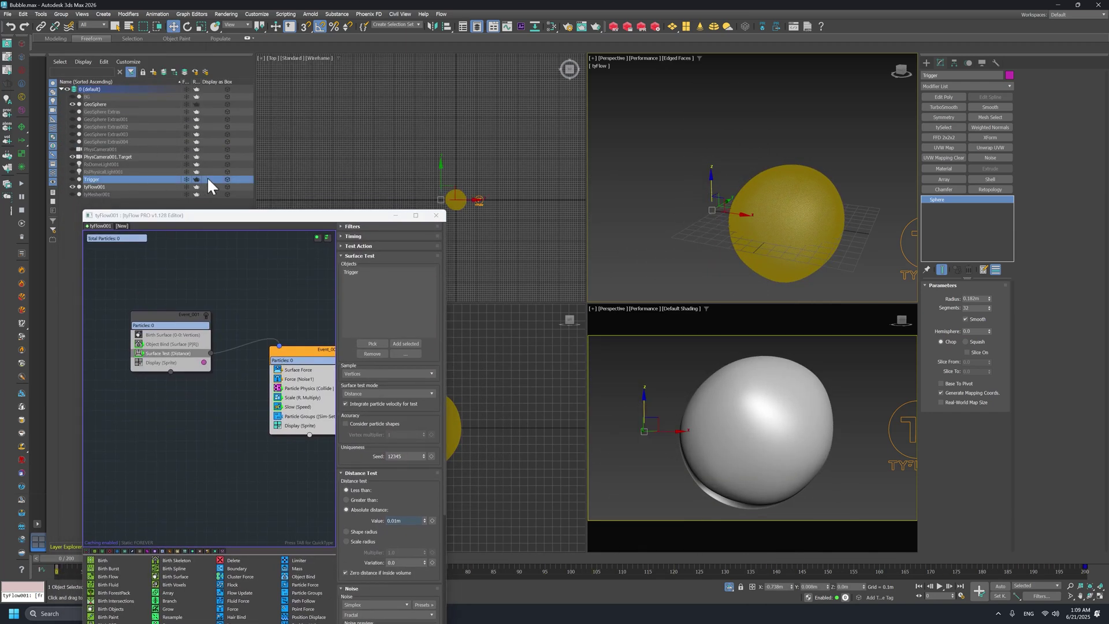
{"action": "left_click_drag", "start_coordinate": [243, 218], "coordinate": [217, 131]}
{"action": "left_click", "coordinate": [74, 104]}
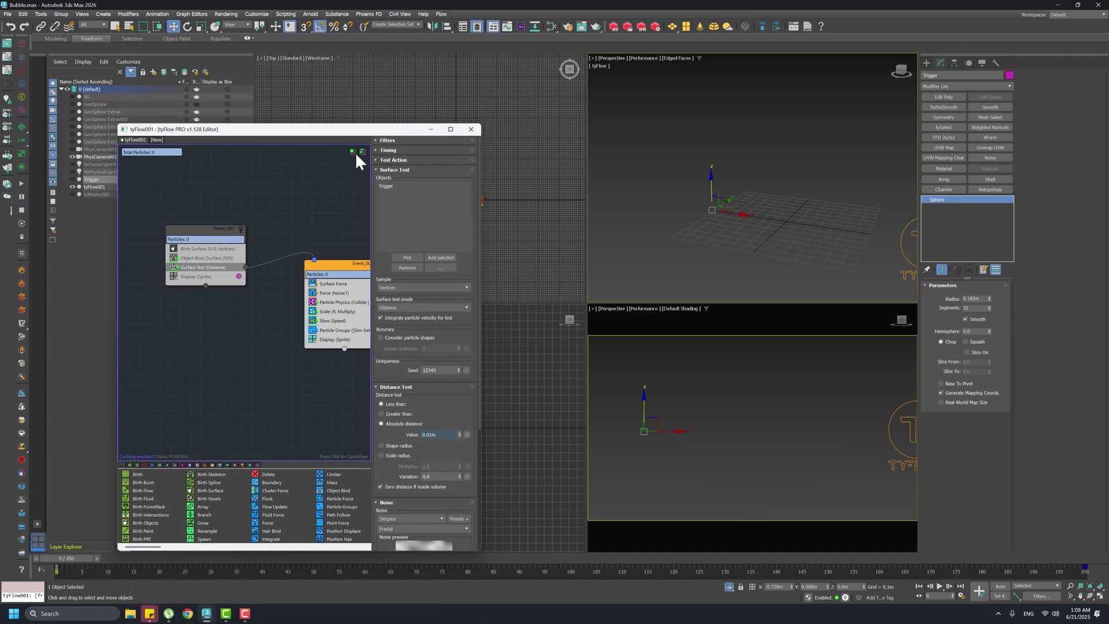
{"action": "left_click", "coordinate": [242, 228]}
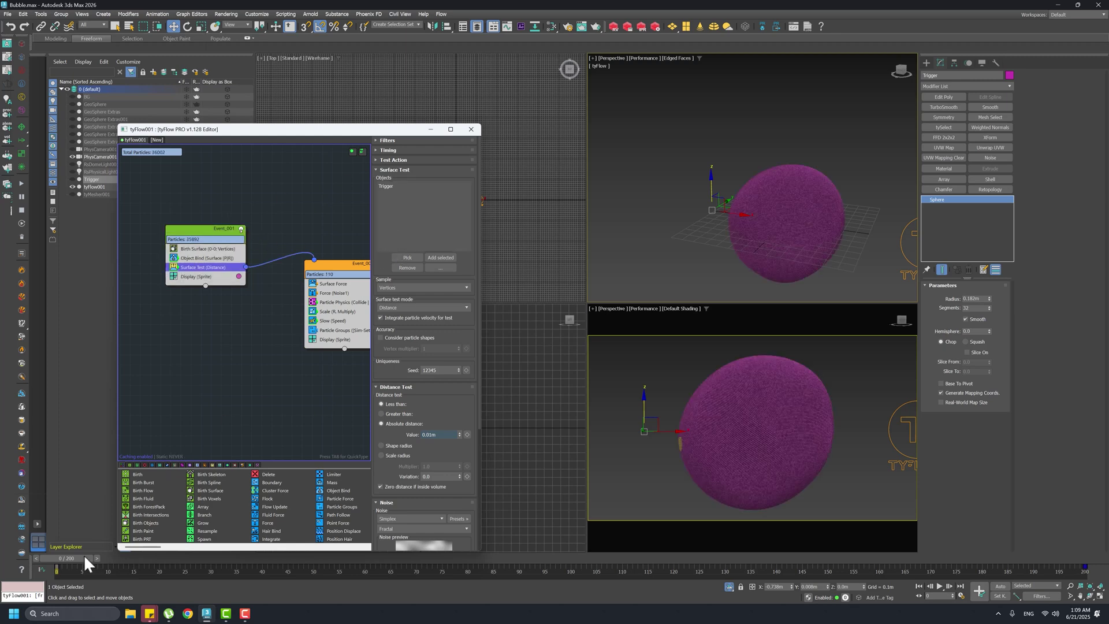
Scrub the simulation from frame 0 to about 76 to watch the yellow triggered patch spread
{"action": "left_click_drag", "start_coordinate": [84, 559], "coordinate": [200, 553]}
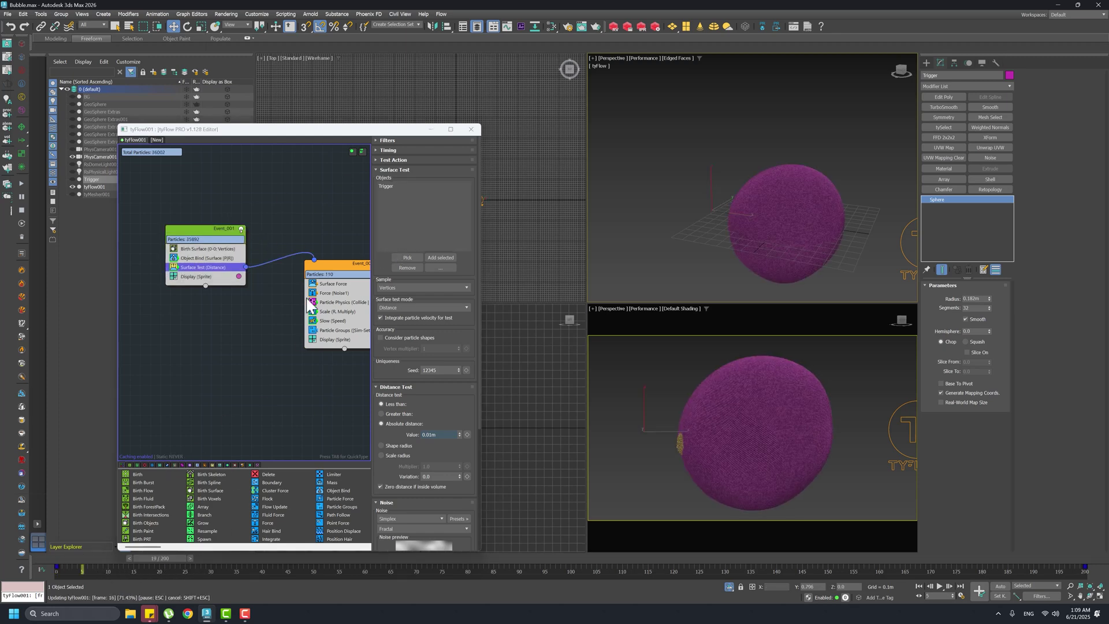
{"action": "left_click_drag", "start_coordinate": [319, 129], "coordinate": [276, 98]}
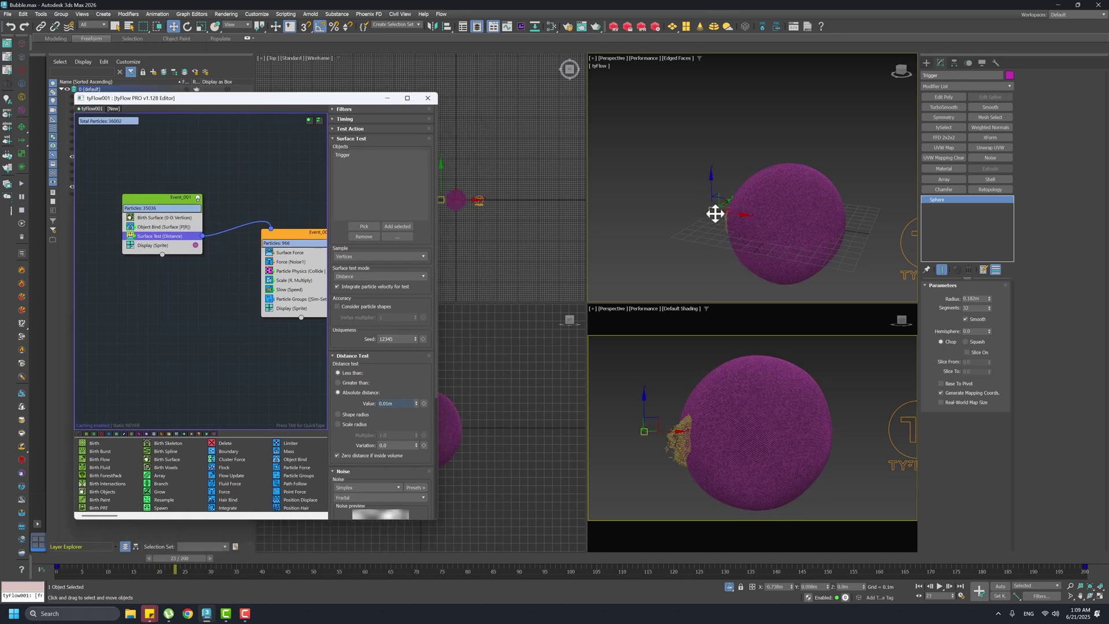
{"action": "scroll", "coordinate": [754, 209], "scroll_direction": "up", "scroll_amount": 3}
{"action": "middle_click_drag", "start_coordinate": [298, 232], "coordinate": [258, 232]}
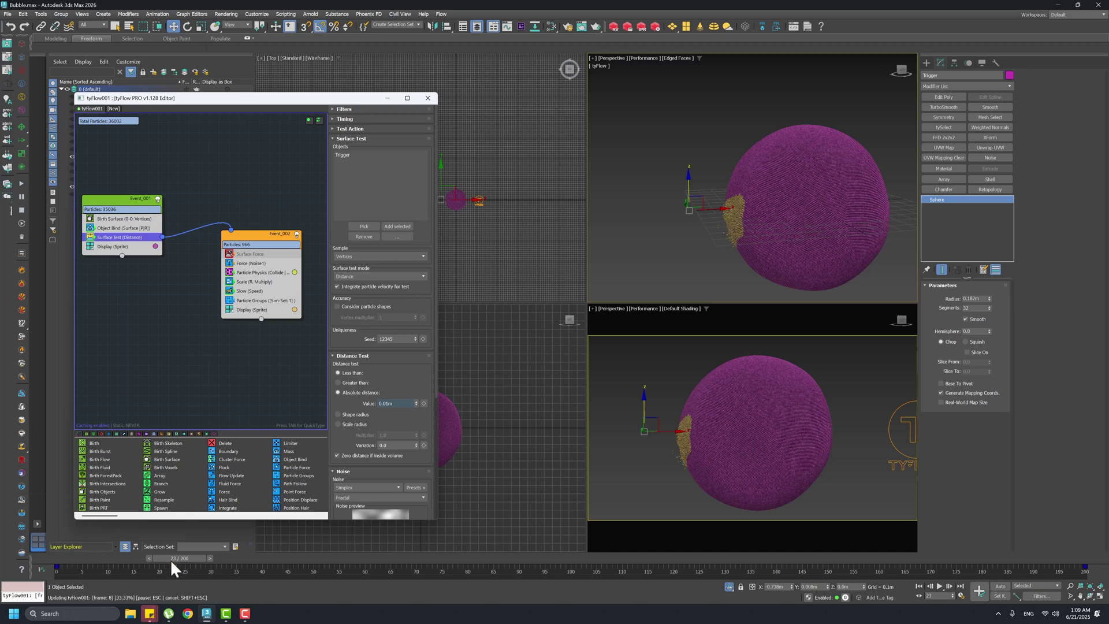
{"action": "left_click_drag", "start_coordinate": [171, 559], "coordinate": [50, 557]}
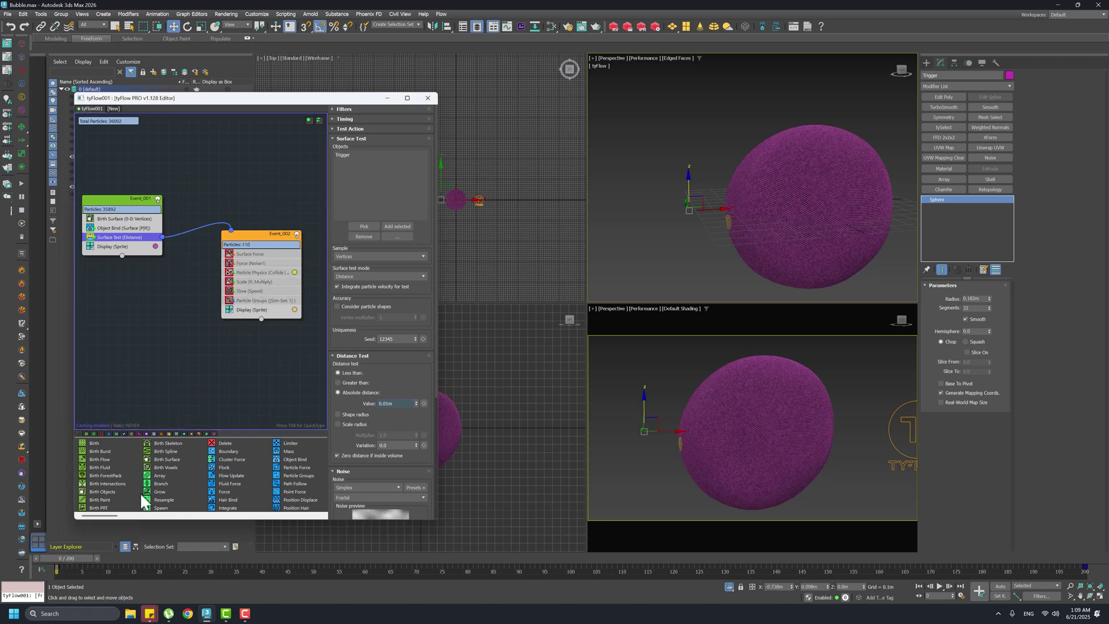
{"action": "left_click_drag", "start_coordinate": [87, 563], "coordinate": [365, 569]}
{"action": "key", "text": "w"}
{"action": "middle_click_drag", "start_coordinate": [706, 211], "coordinate": [587, 312], "text": "alt"}
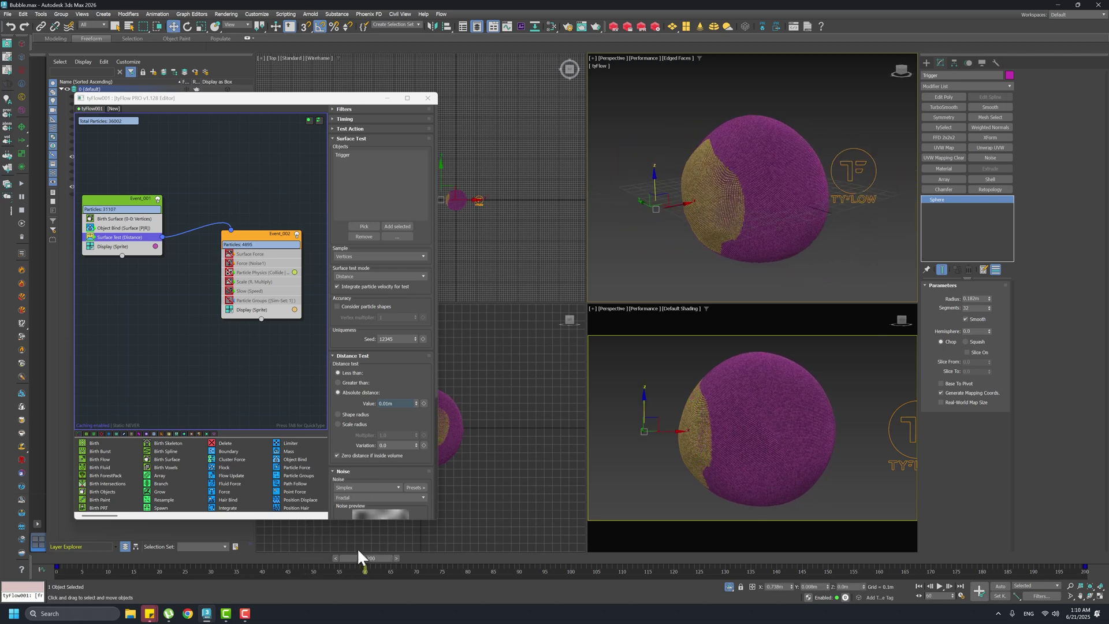
{"action": "left_click_drag", "start_coordinate": [365, 558], "coordinate": [466, 565]}
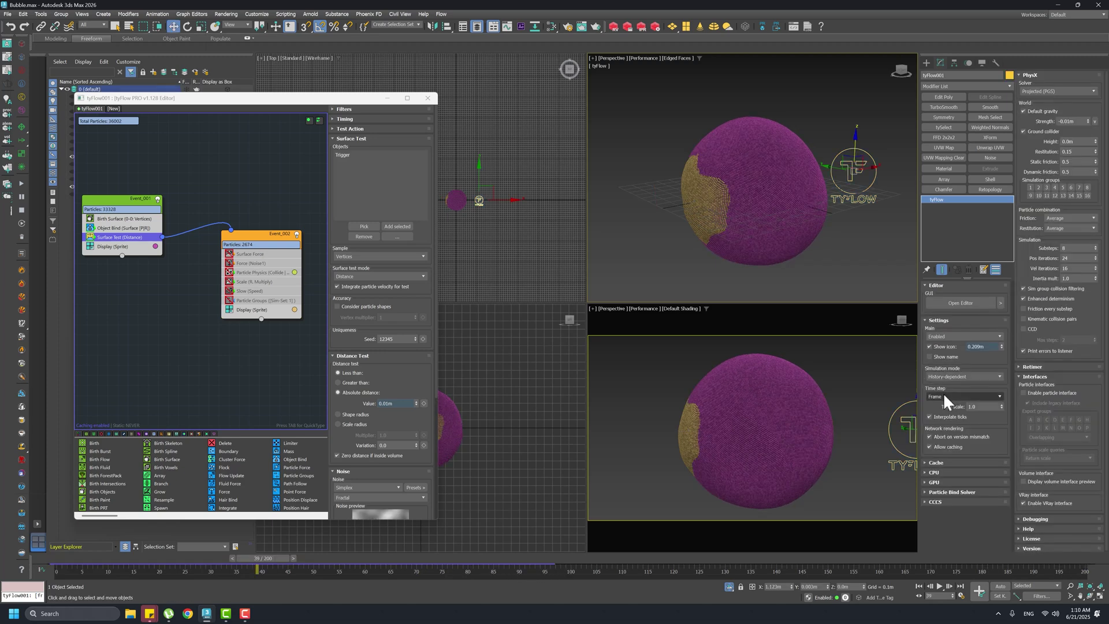
Keep the tyFlow time step at Frame and scrub frames 53 to 63 to review the patch growth
{"action": "left_click", "coordinate": [944, 396]}
{"action": "left_click", "coordinate": [946, 391]}
{"action": "middle_click_drag", "start_coordinate": [766, 231], "coordinate": [589, 349], "text": "alt"}
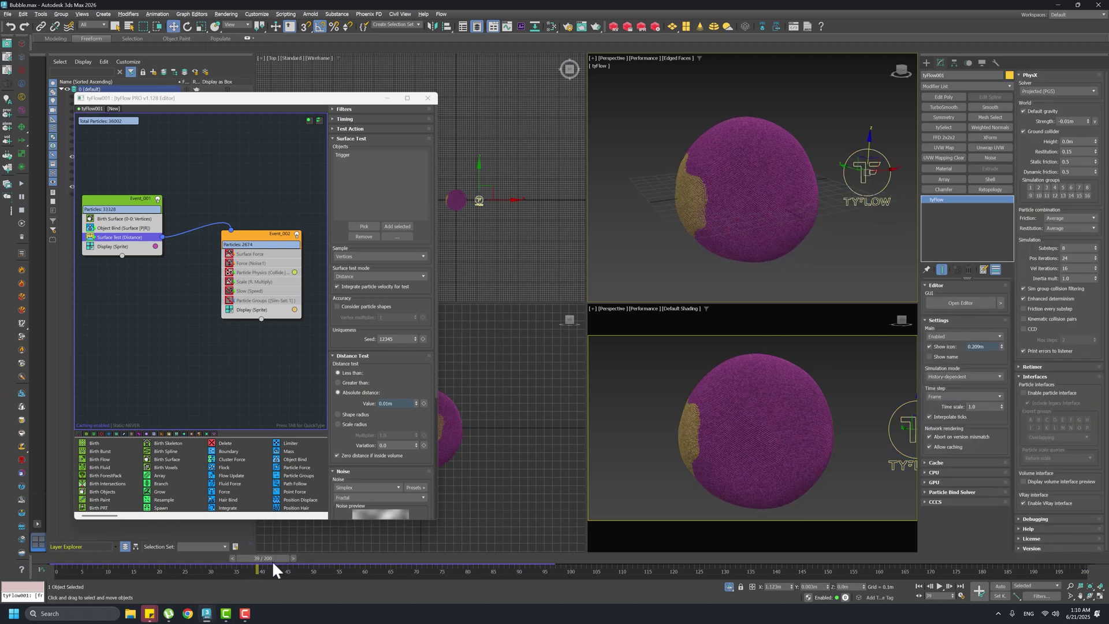
{"action": "left_click_drag", "start_coordinate": [269, 560], "coordinate": [370, 535]}
{"action": "key", "text": "w"}
{"action": "scroll", "coordinate": [730, 210], "scroll_direction": "up", "scroll_amount": 6}
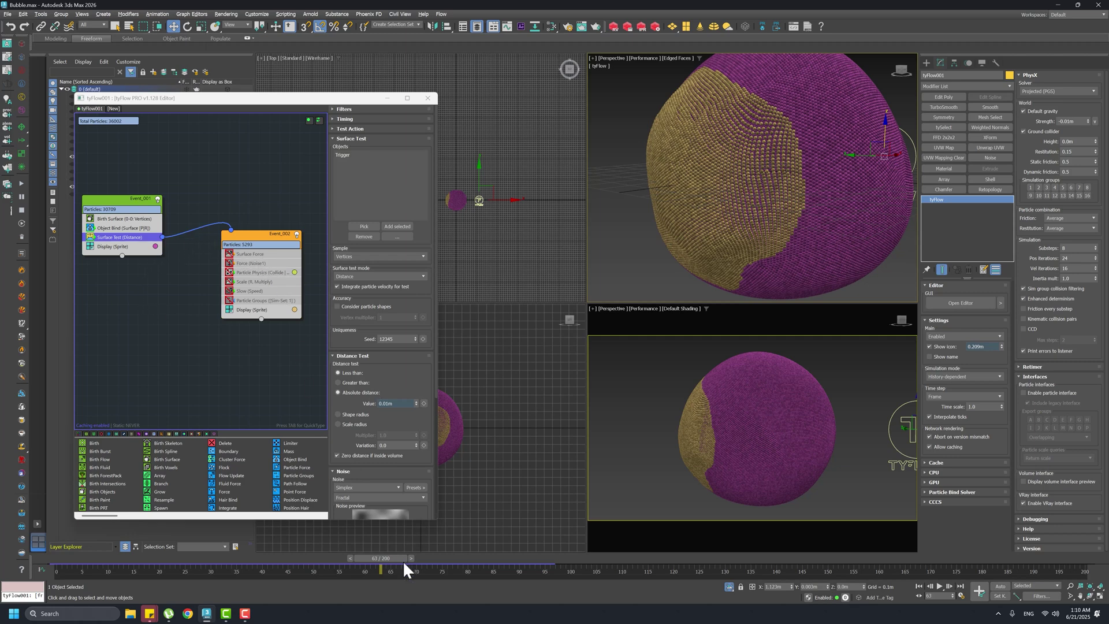
{"action": "left_click_drag", "start_coordinate": [401, 560], "coordinate": [63, 527]}
{"action": "key", "text": "w"}
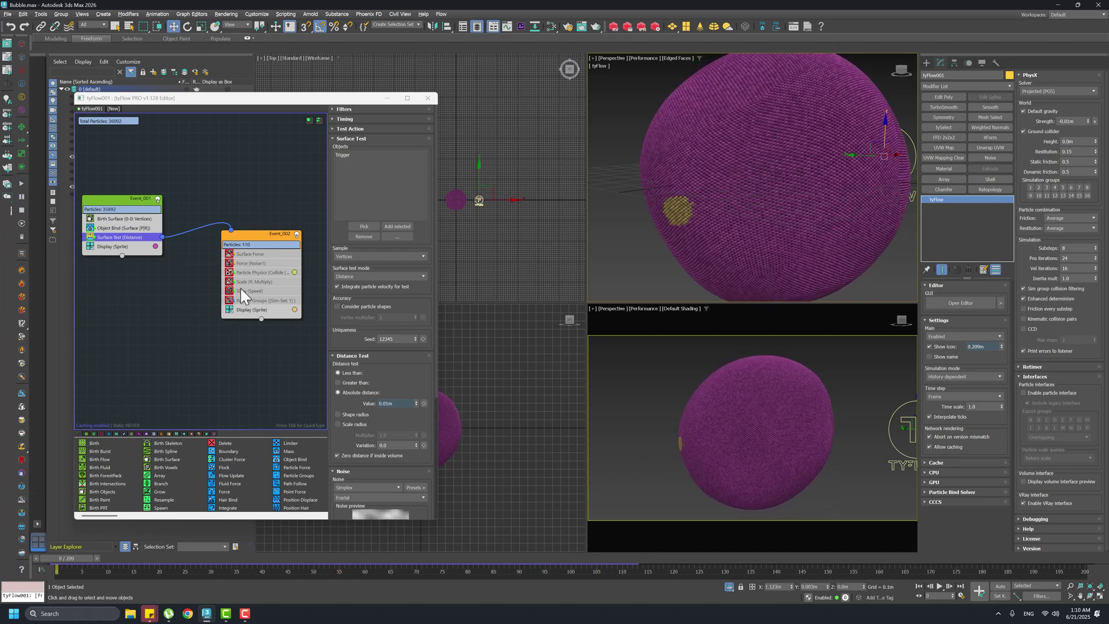
Show the Surface Force operator's settings and advance the simulation to frame 56
{"action": "left_click", "coordinate": [250, 252]}
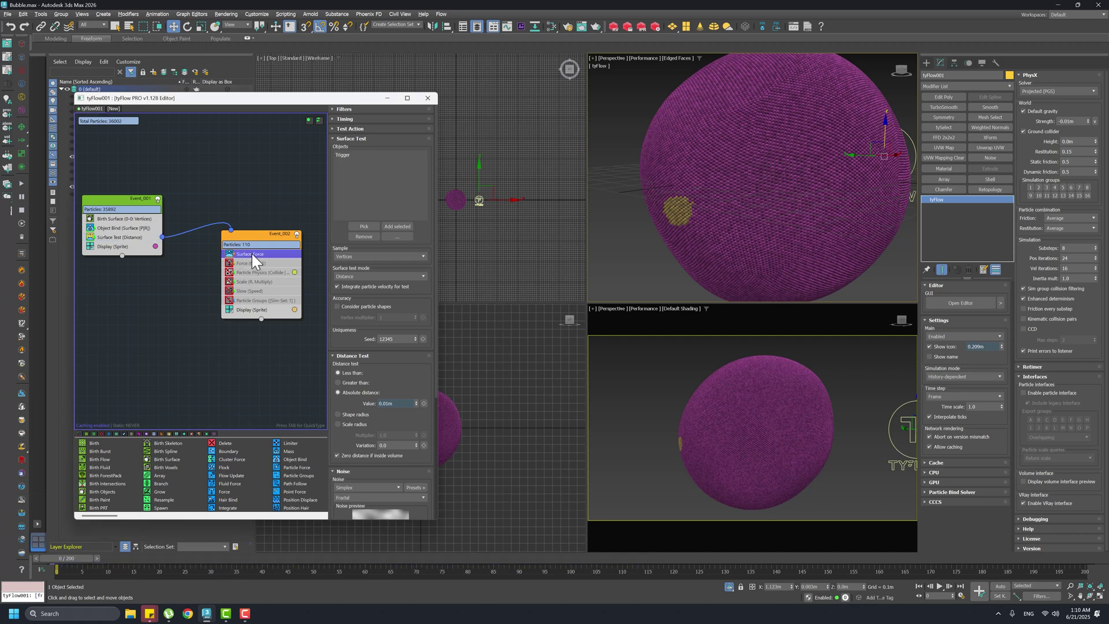
{"action": "left_click_drag", "start_coordinate": [84, 557], "coordinate": [311, 560]}
{"action": "key", "text": "w"}
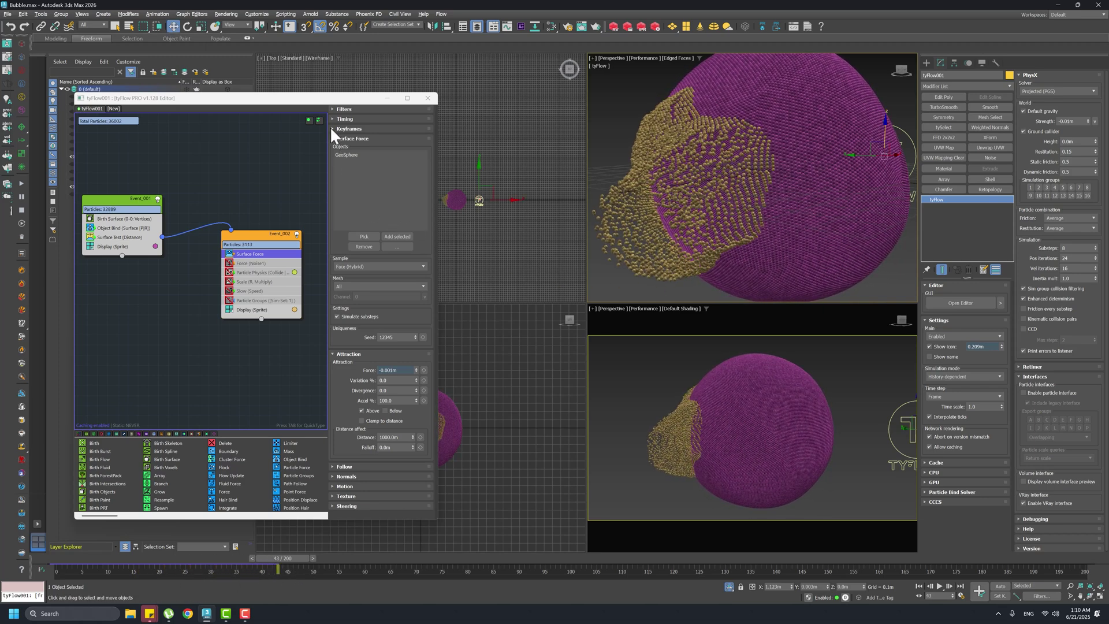
{"action": "left_click", "coordinate": [335, 119]}
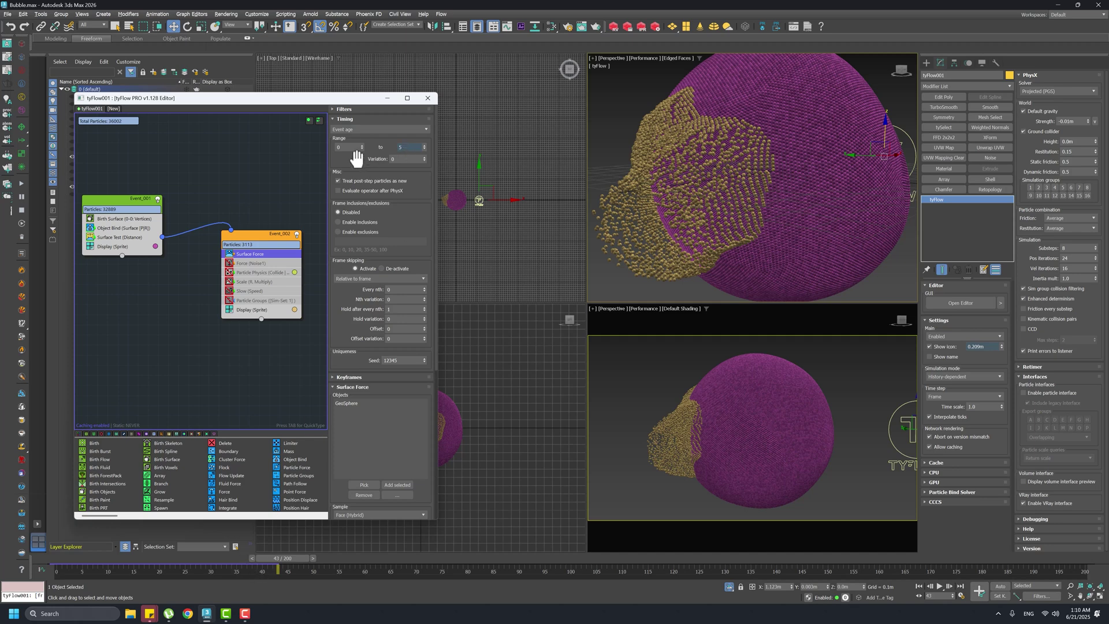
{"action": "left_click_drag", "start_coordinate": [284, 561], "coordinate": [392, 551]}
{"action": "scroll", "coordinate": [729, 199], "scroll_direction": "down", "scroll_amount": 3}
{"action": "scroll", "coordinate": [729, 199], "scroll_direction": "up", "scroll_amount": 3}
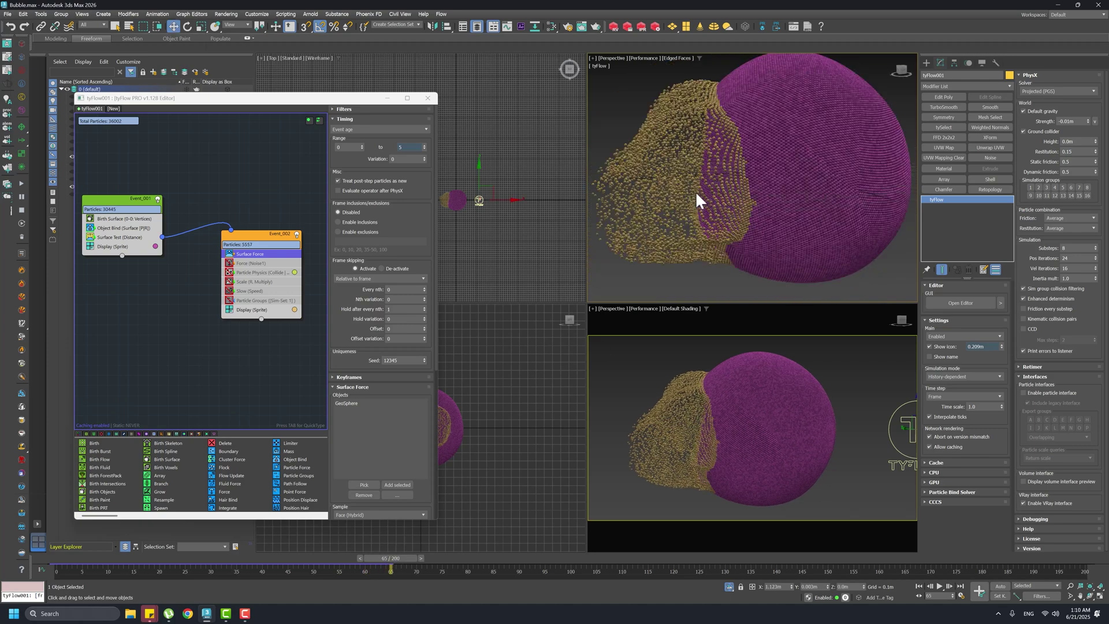
Scrub frames 44–69, zoom in, and scroll to the Attraction rollout showing Force -0.001m
{"action": "left_click_drag", "start_coordinate": [407, 560], "coordinate": [471, 543]}
{"action": "key", "text": "w"}
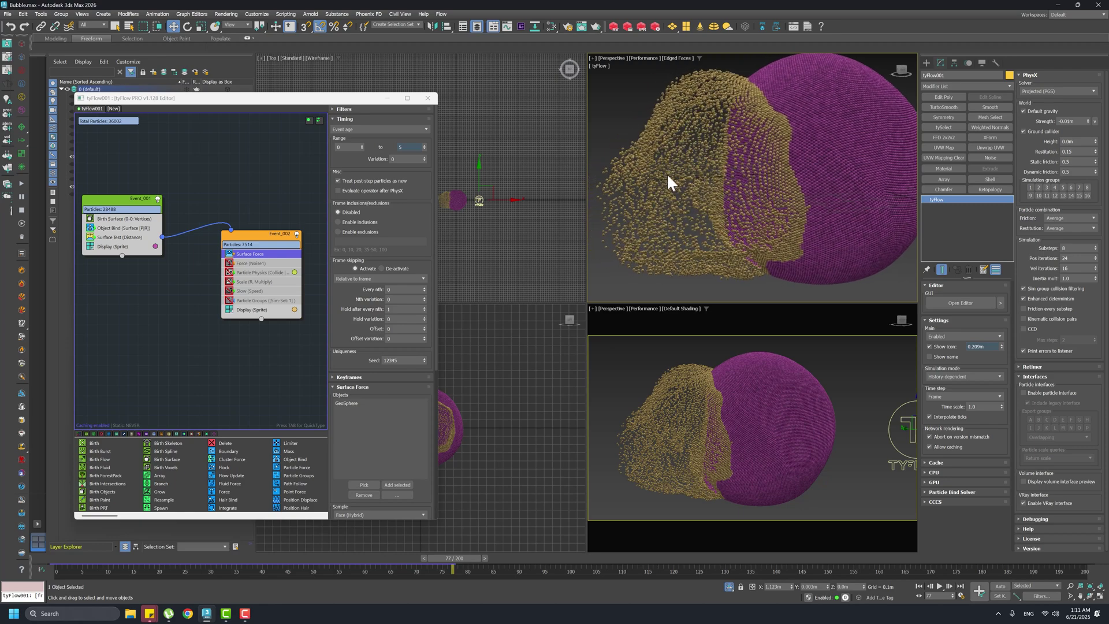
{"action": "left_click_drag", "start_coordinate": [452, 558], "coordinate": [364, 529]}
{"action": "middle_click_drag", "start_coordinate": [798, 197], "coordinate": [795, 222]}
{"action": "scroll", "coordinate": [738, 183], "scroll_direction": "up", "scroll_amount": 6}
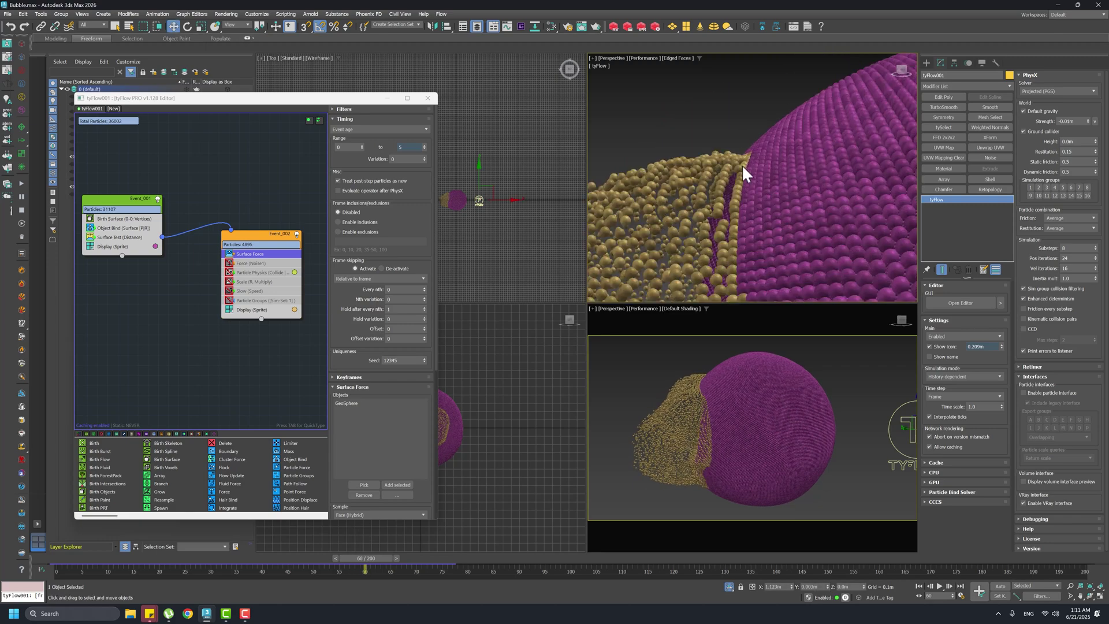
{"action": "left_click_drag", "start_coordinate": [399, 554], "coordinate": [324, 571]}
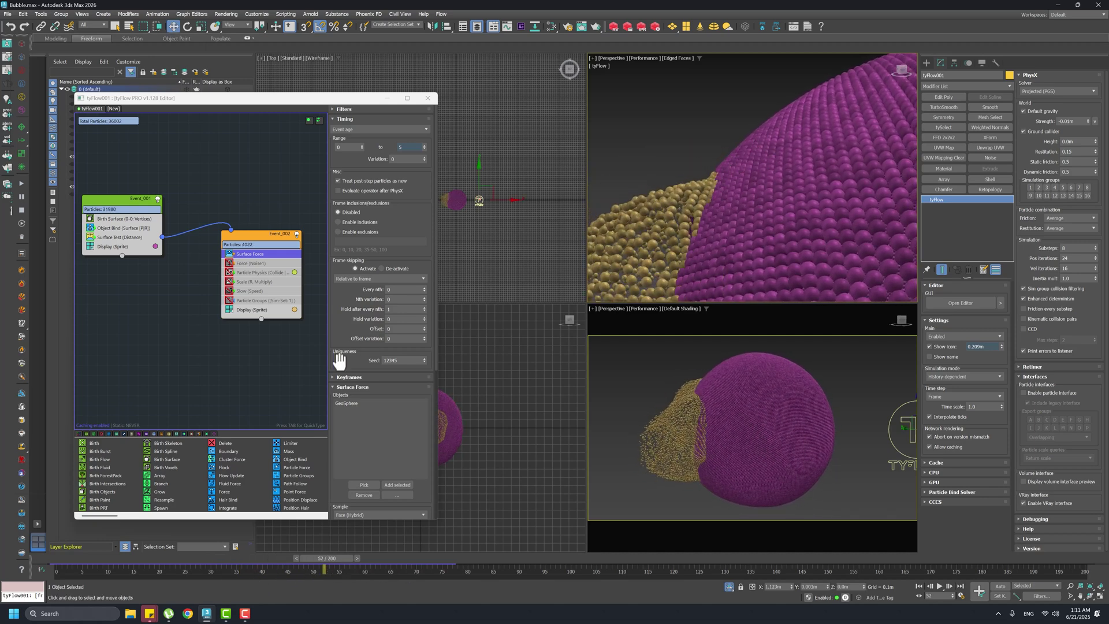
{"action": "left_click_drag", "start_coordinate": [337, 360], "coordinate": [363, 208]}
{"action": "left_click_drag", "start_coordinate": [350, 428], "coordinate": [364, 327]}
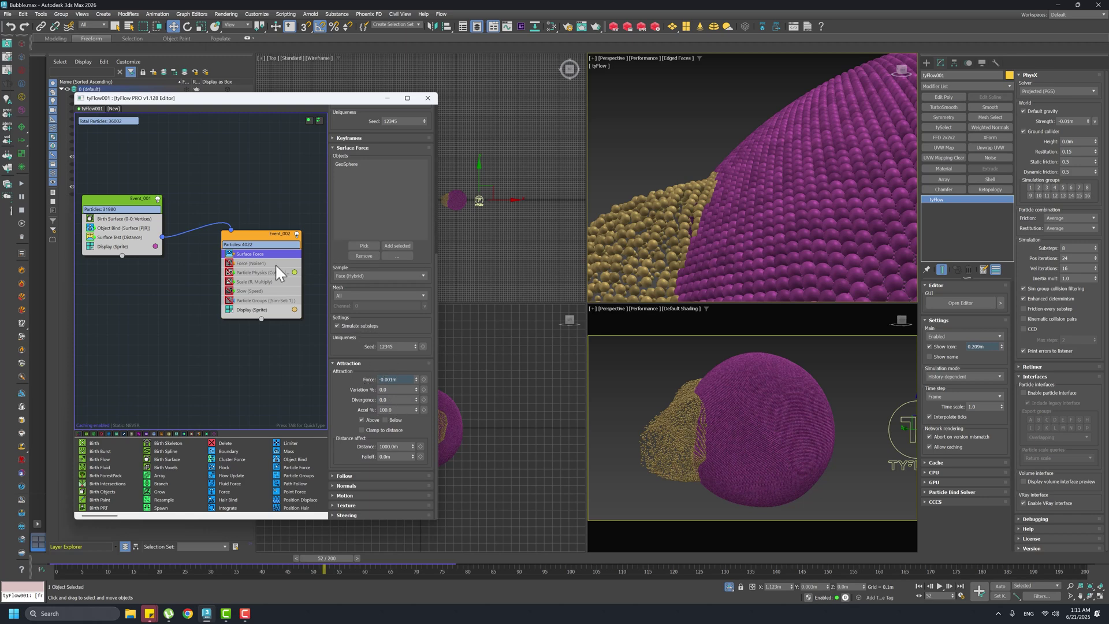
{"action": "scroll", "coordinate": [706, 202], "scroll_direction": "down", "scroll_amount": 5}
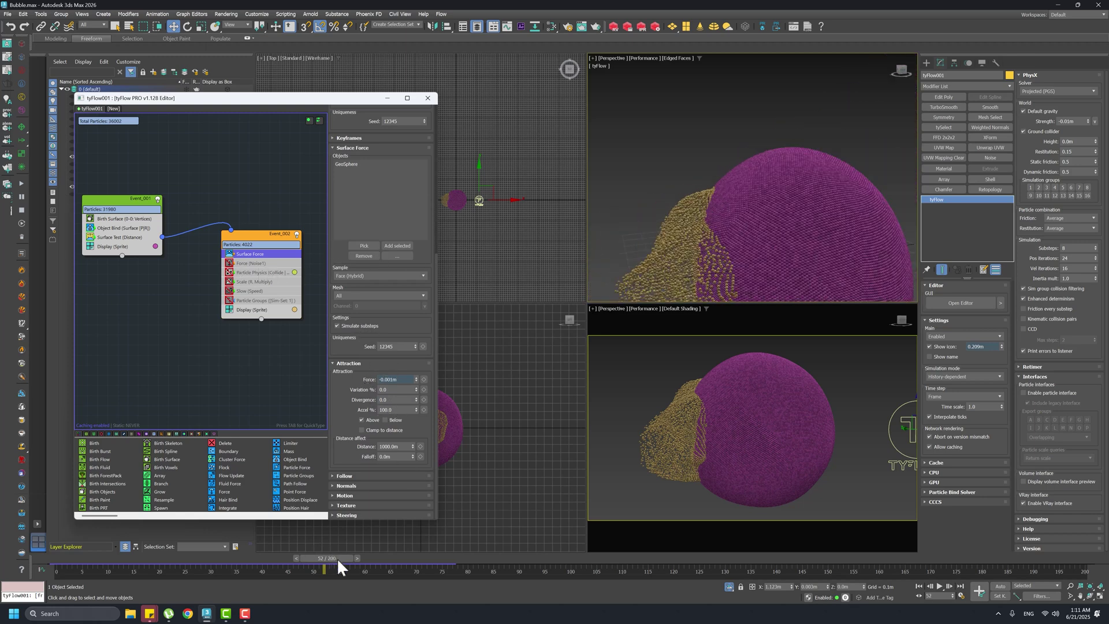
{"action": "left_click_drag", "start_coordinate": [337, 558], "coordinate": [177, 559]}
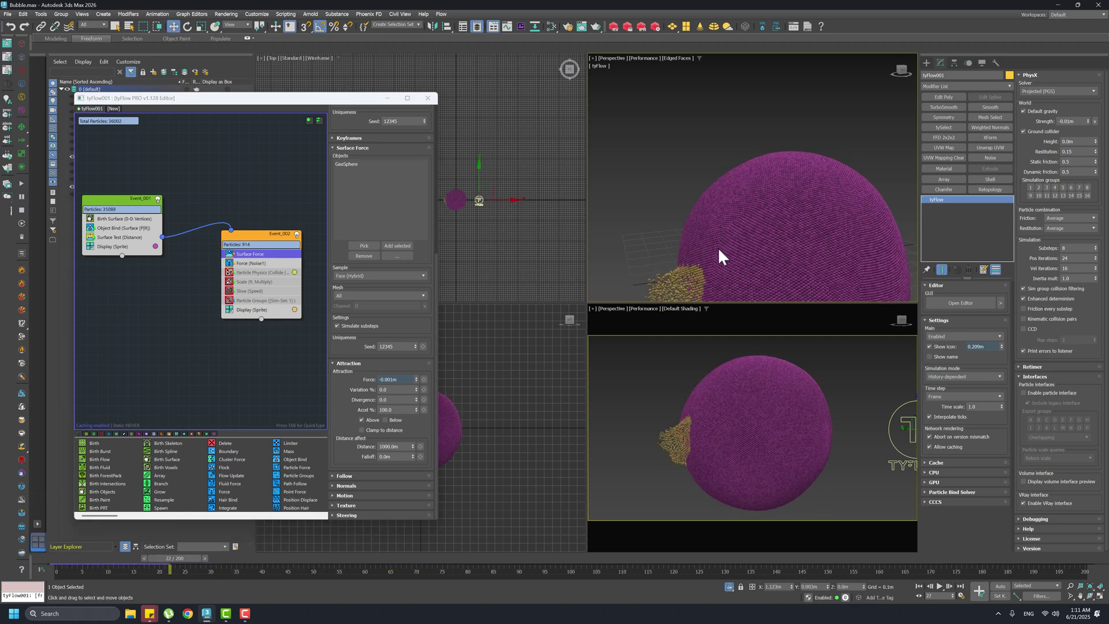
{"action": "middle_click_drag", "start_coordinate": [718, 249], "coordinate": [749, 189], "text": "alt"}
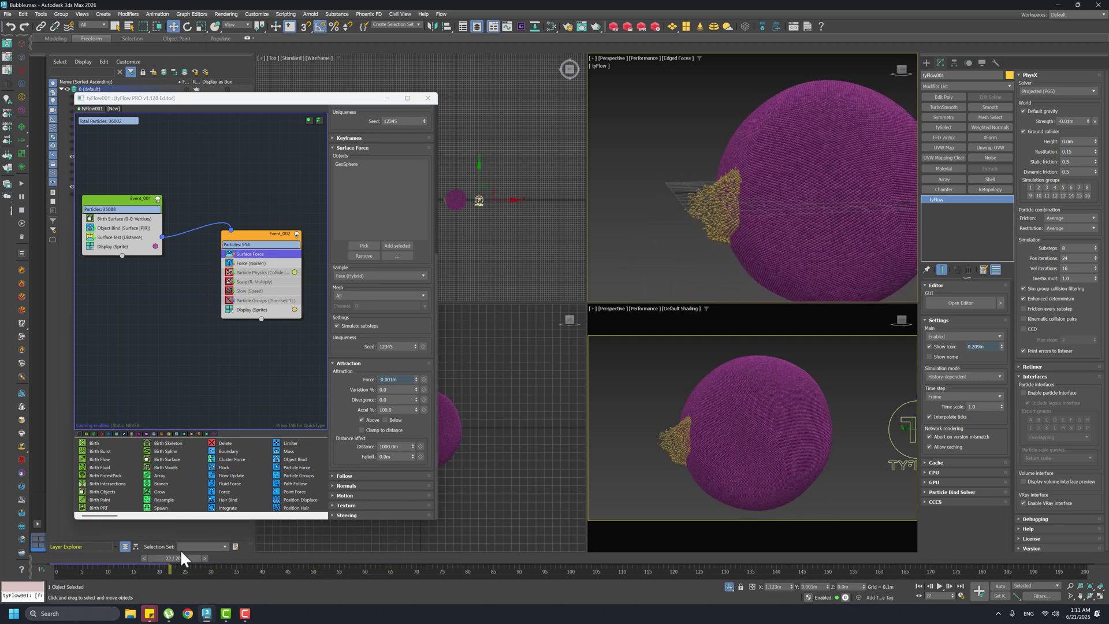
{"action": "left_click_drag", "start_coordinate": [182, 557], "coordinate": [434, 590]}
{"action": "key", "text": "w"}
{"action": "middle_click_drag", "start_coordinate": [682, 218], "coordinate": [740, 217], "text": "alt"}
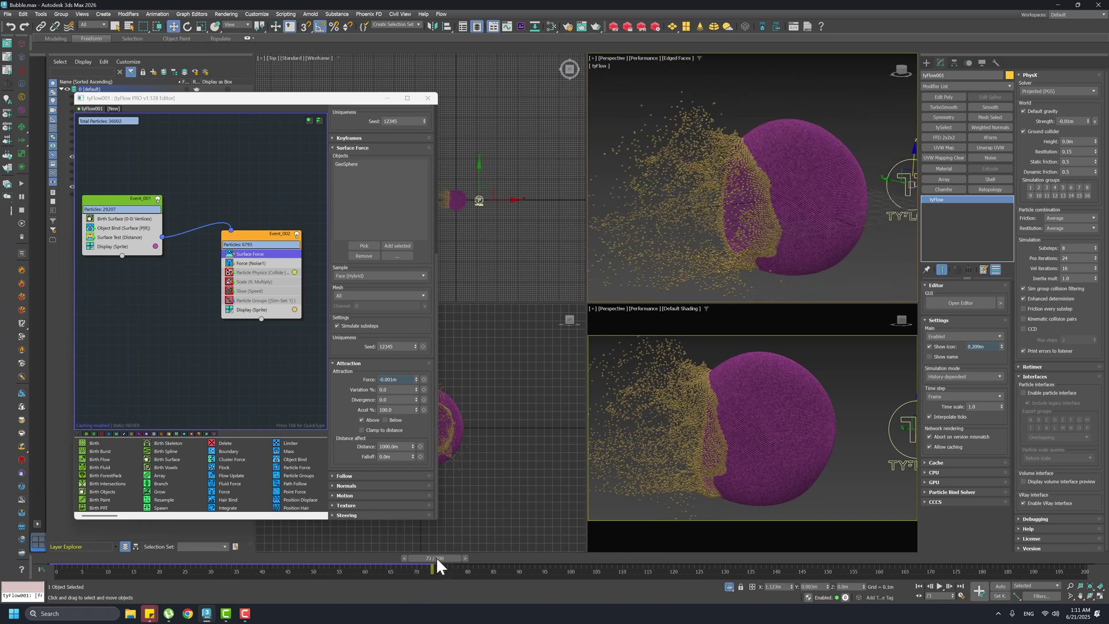
{"action": "left_click_drag", "start_coordinate": [437, 565], "coordinate": [114, 549]}
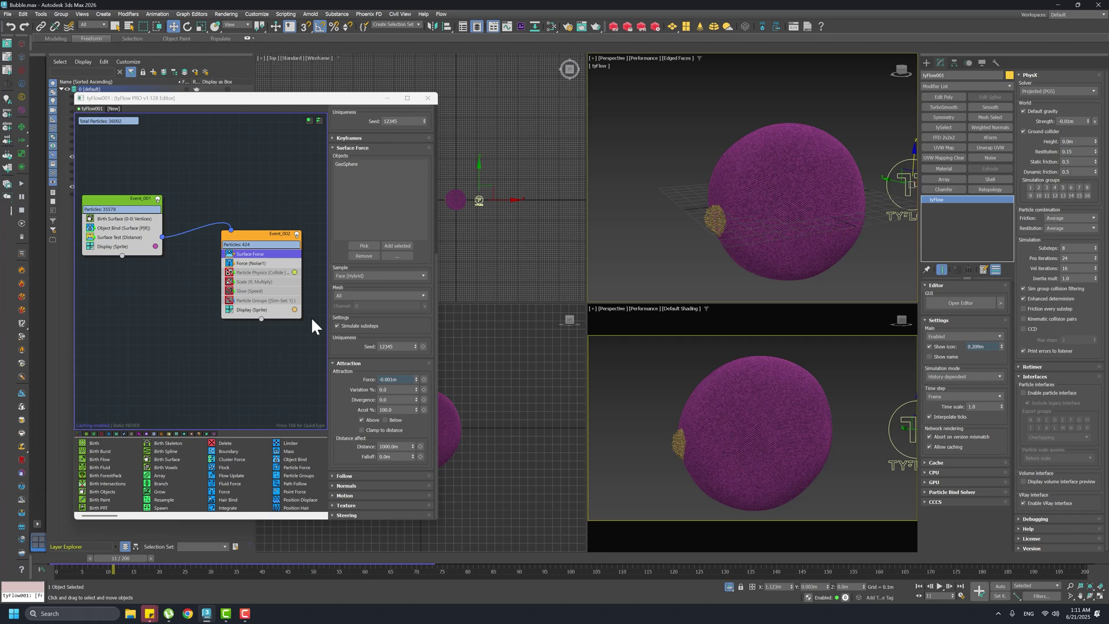
Re-enable the Particle Physics operator and review its Collide/Attract settings
{"action": "left_click", "coordinate": [228, 272]}
{"action": "left_click", "coordinate": [249, 271]}
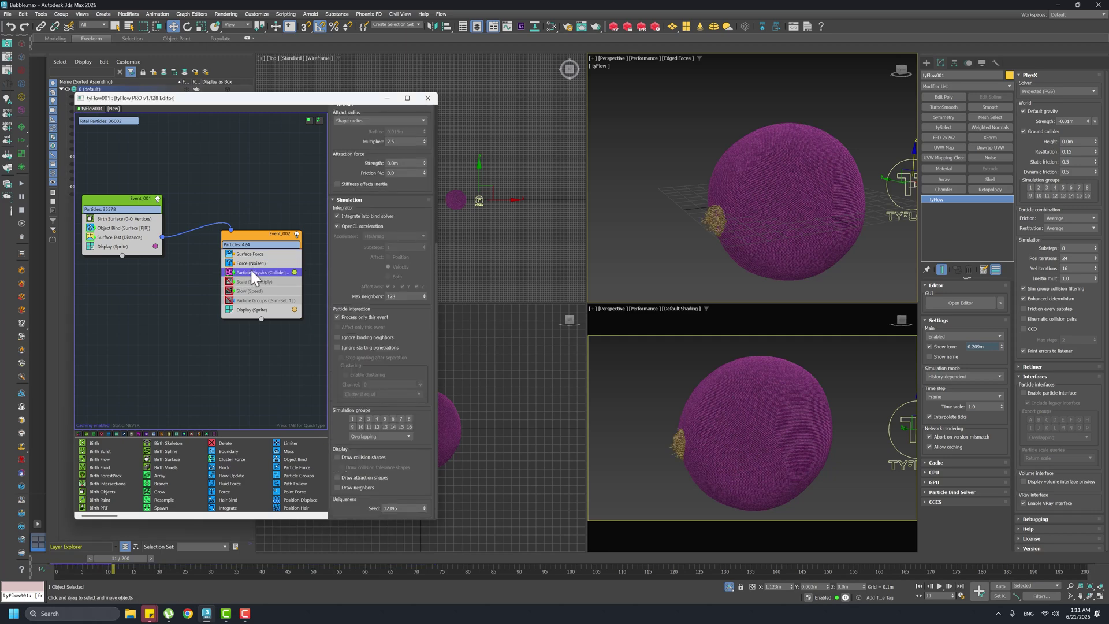
{"action": "left_click_drag", "start_coordinate": [351, 185], "coordinate": [347, 285]}
{"action": "left_click_drag", "start_coordinate": [354, 186], "coordinate": [355, 309]}
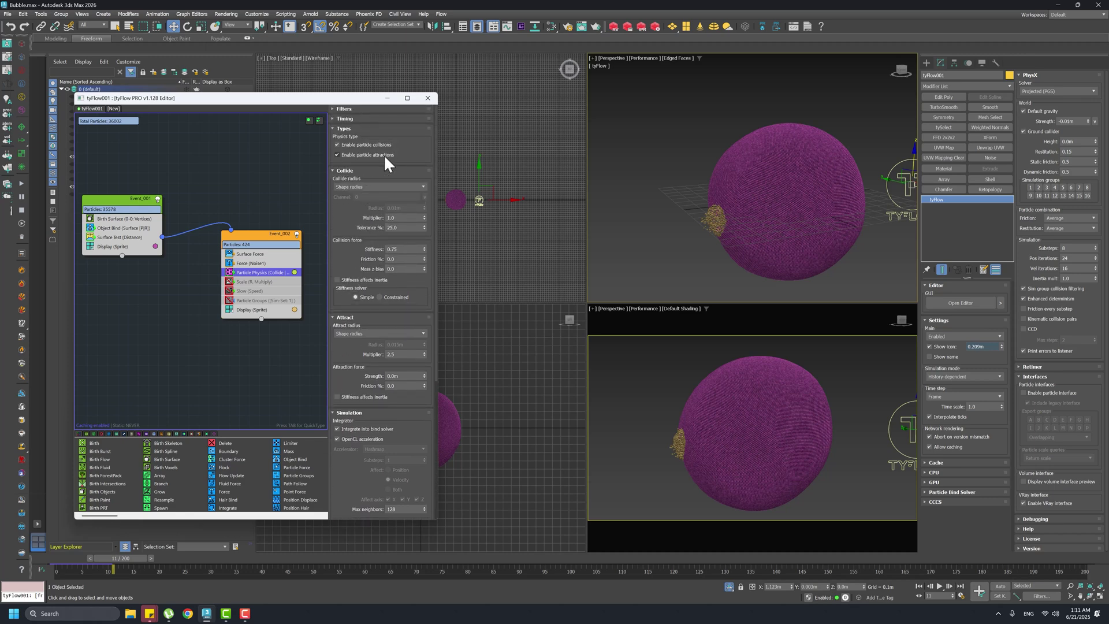
Scrub the simulation between frames 16 and 53 to watch the particles
{"action": "left_click_drag", "start_coordinate": [118, 559], "coordinate": [304, 539]}
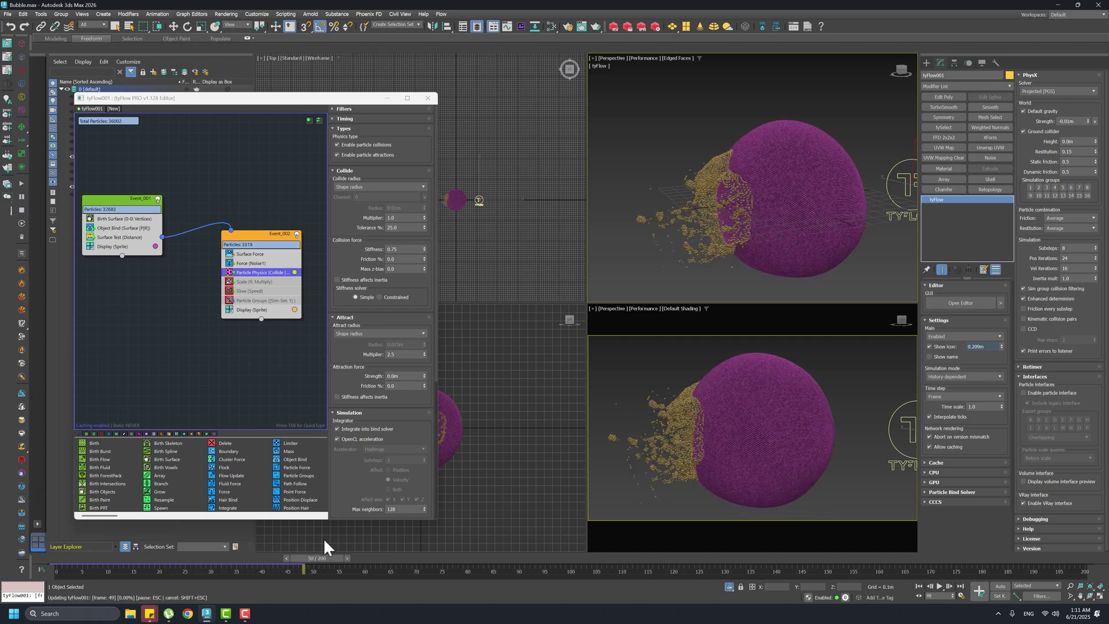
{"action": "key", "text": "w"}
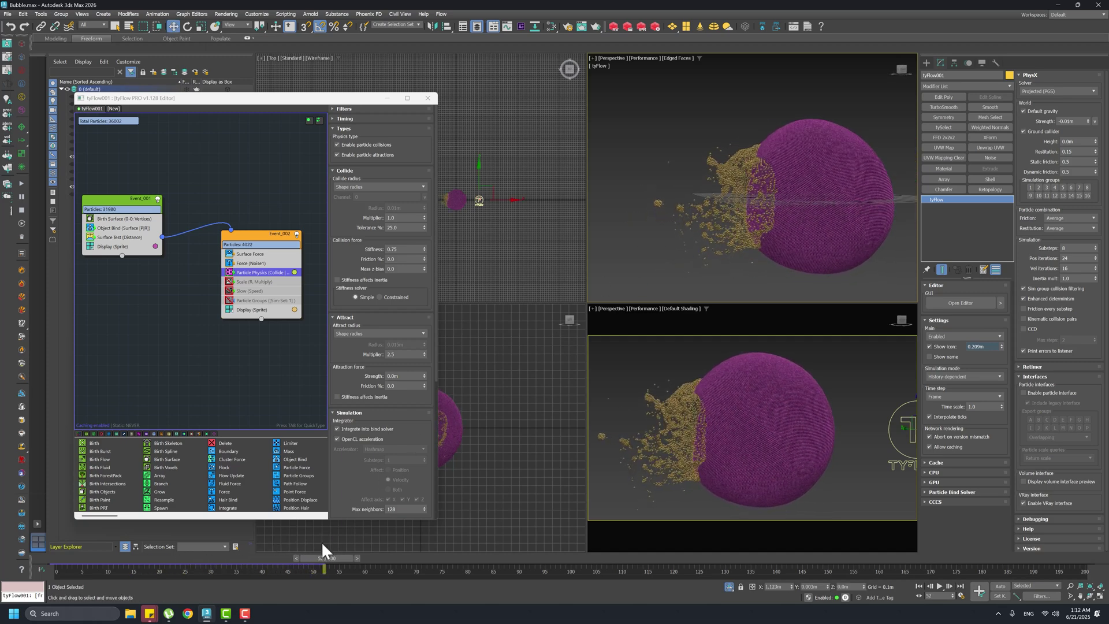
{"action": "left_click_drag", "start_coordinate": [327, 556], "coordinate": [196, 580]}
{"action": "left_click_drag", "start_coordinate": [272, 578], "coordinate": [228, 577]}
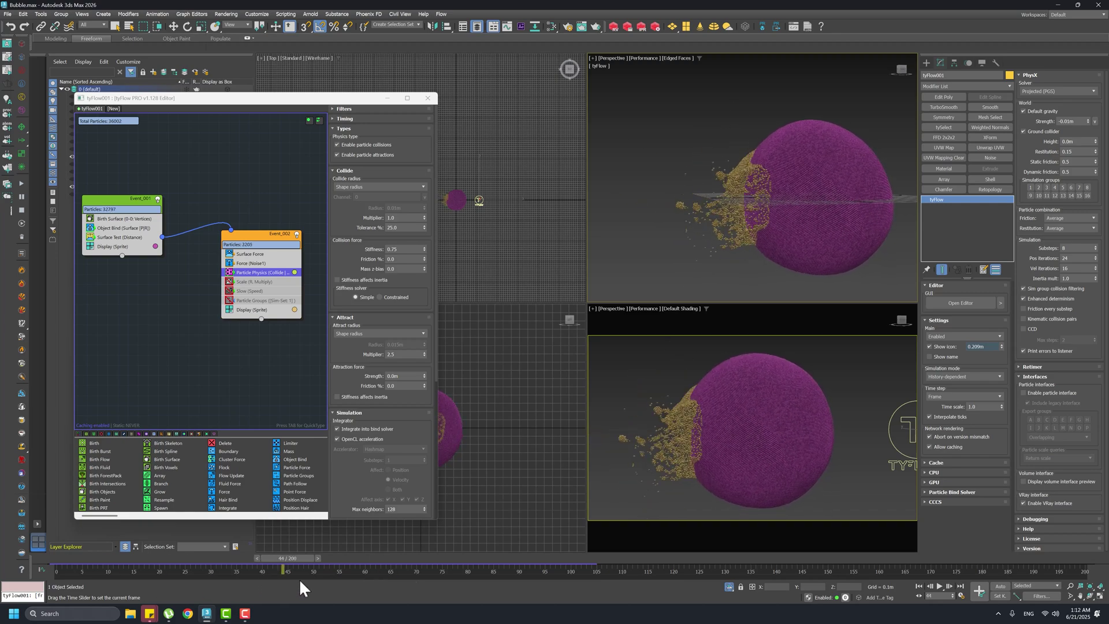
{"action": "left_click_drag", "start_coordinate": [353, 583], "coordinate": [72, 491]}
Toggle the Scale operator on and off, then advance the simulation to frame 17
{"action": "key", "text": "w"}
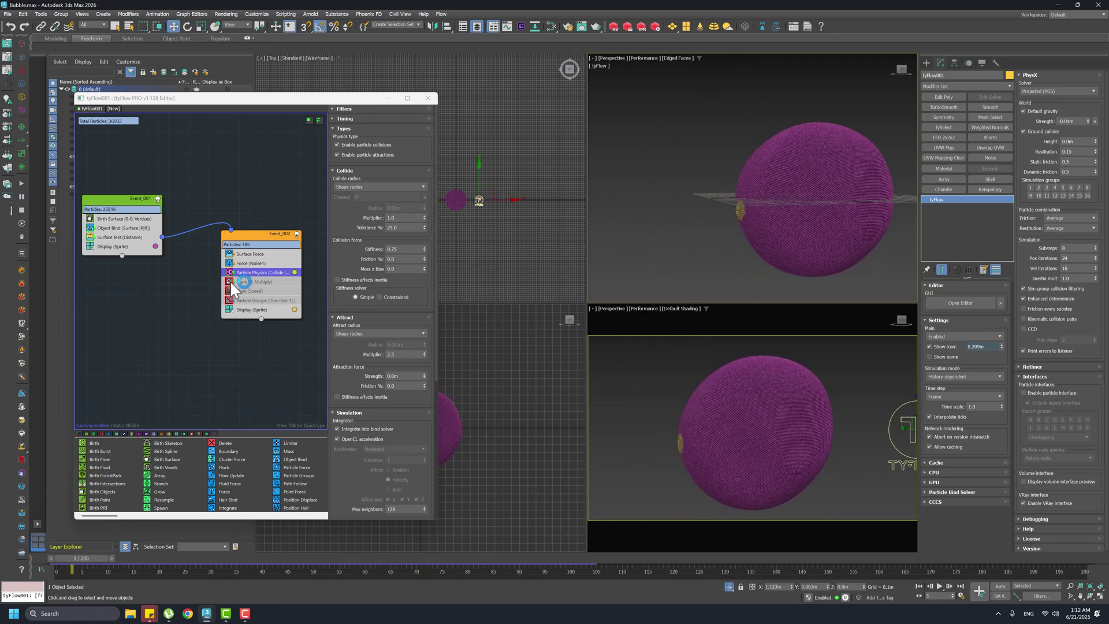
{"action": "left_click", "coordinate": [238, 282]}
{"action": "left_click", "coordinate": [238, 282]}
{"action": "middle_click_drag", "start_coordinate": [751, 231], "coordinate": [731, 196], "text": "alt"}
{"action": "left_click_drag", "start_coordinate": [87, 558], "coordinate": [705, 452]}
Enable the Slow (Speed) operator and scrub the simulation back toward the start
{"action": "middle_click_drag", "start_coordinate": [766, 177], "coordinate": [712, 221], "text": "alt"}
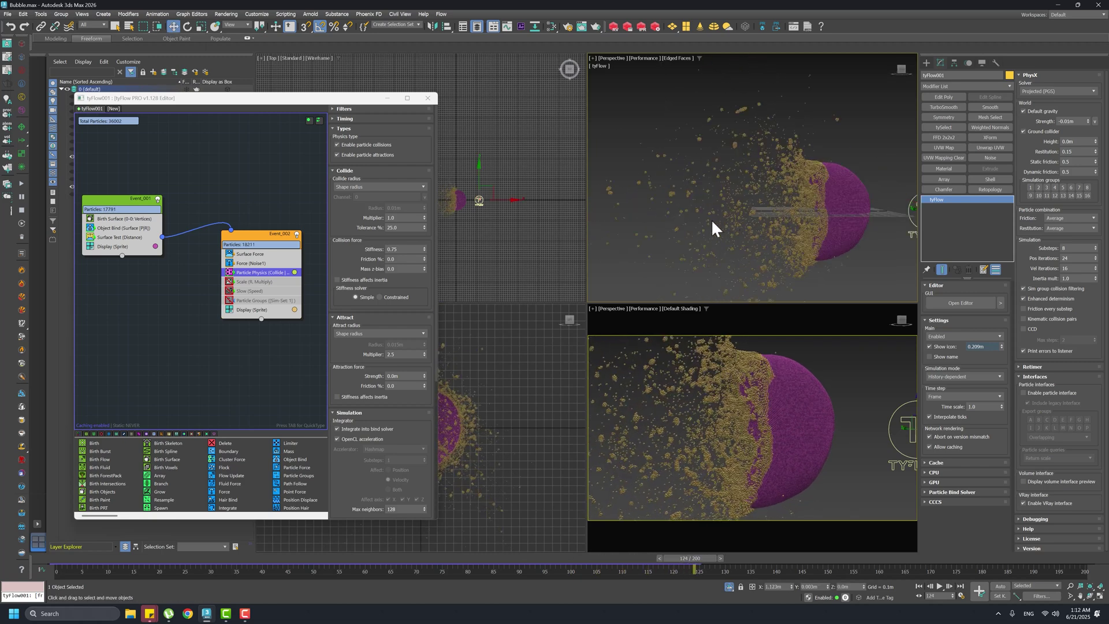
{"action": "left_click", "coordinate": [230, 292]}
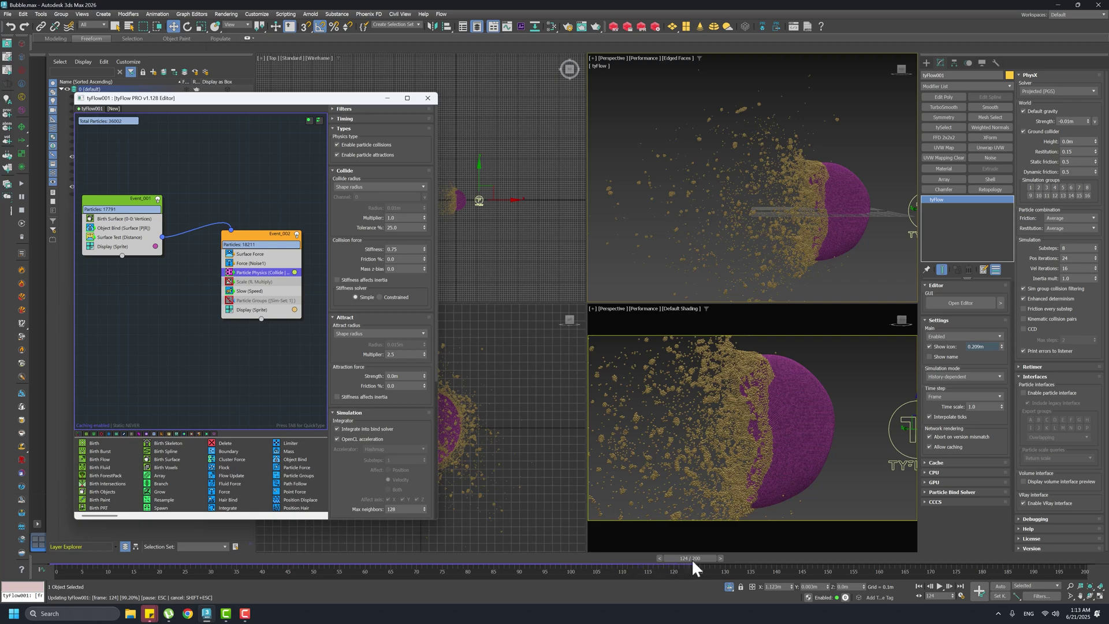
{"action": "left_click_drag", "start_coordinate": [691, 559], "coordinate": [56, 563]}
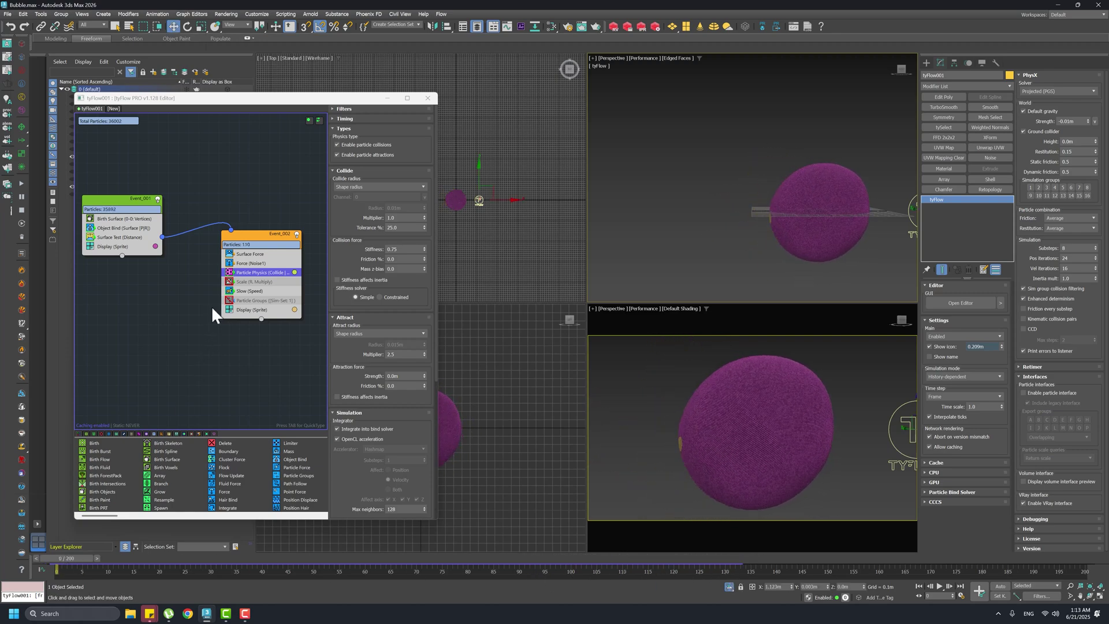
Review Scale (R. Multiply)'s 0% scale and 100-frame curve, scrubbing frames 20–35 then back to 0
{"action": "left_click", "coordinate": [243, 282]}
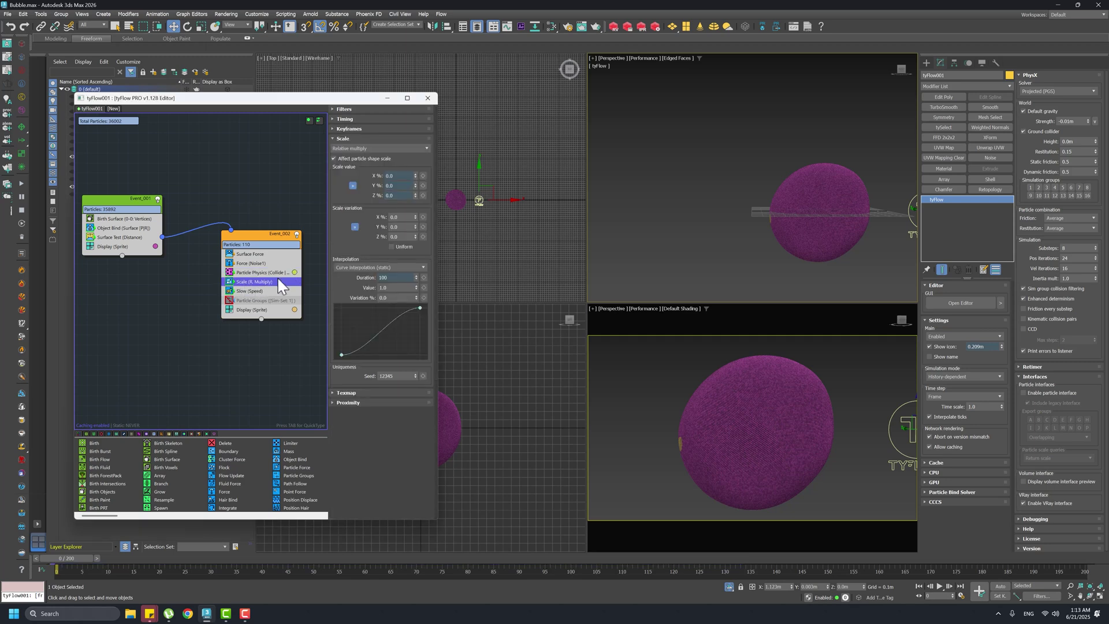
{"action": "left_click_drag", "start_coordinate": [84, 558], "coordinate": [209, 557]}
{"action": "key", "text": "w"}
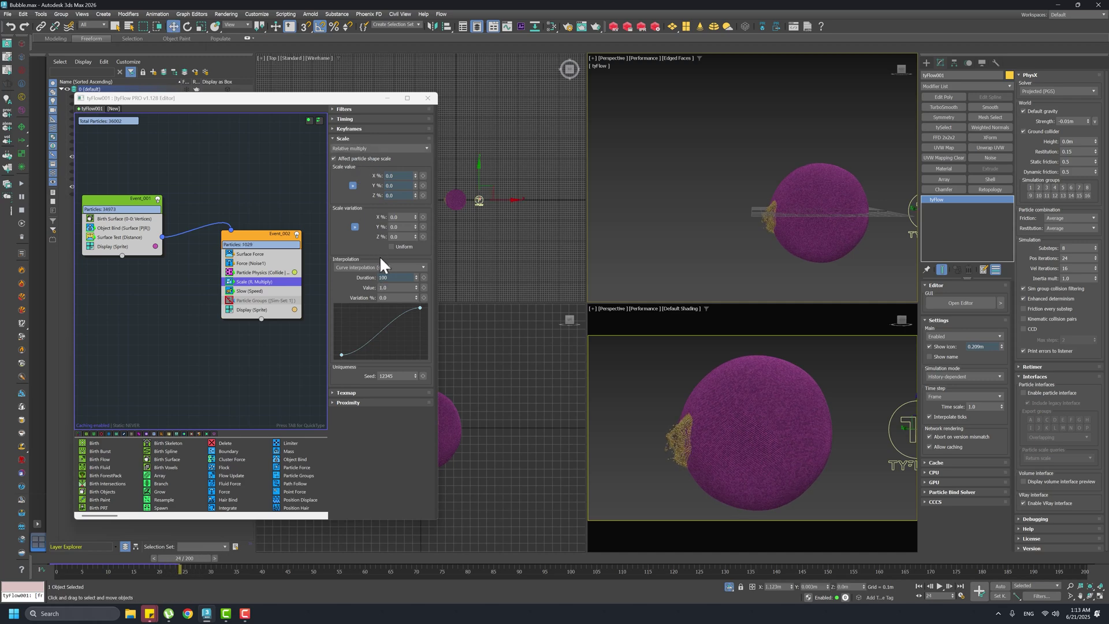
{"action": "left_click", "coordinate": [338, 117]}
{"action": "left_click", "coordinate": [338, 119]}
{"action": "left_click_drag", "start_coordinate": [197, 558], "coordinate": [495, 571]}
{"action": "key", "text": "w"}
{"action": "mouse_move", "coordinate": [496, 498]}
{"action": "left_mouse_down"}
{"action": "mouse_move", "coordinate": [432, 475]}
{"action": "mouse_move", "coordinate": [1, 469]}
{"action": "mouse_move", "coordinate": [167, 376]}
{"action": "mouse_move", "coordinate": [417, 521]}
{"action": "mouse_move", "coordinate": [503, 517]}
{"action": "left_mouse_up"}
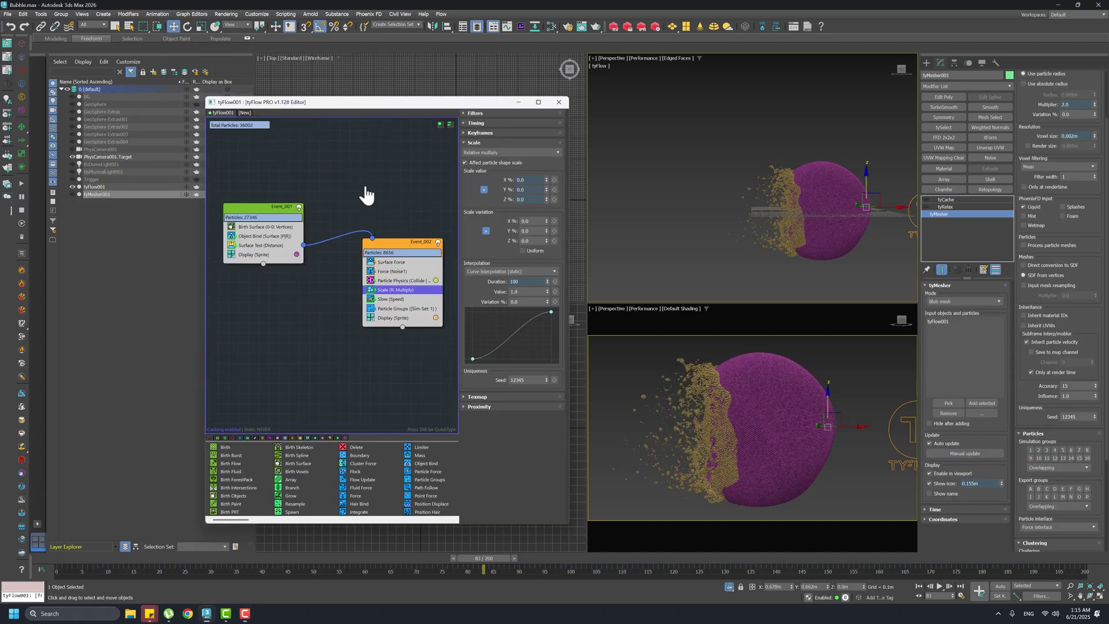
Inspect Event_002's Particle Groups settings, scrub to frame 70, and close the tyFlow editor
{"action": "left_click_drag", "start_coordinate": [389, 112], "coordinate": [306, 115]}
{"action": "middle_click_drag", "start_coordinate": [304, 235], "coordinate": [262, 264]}
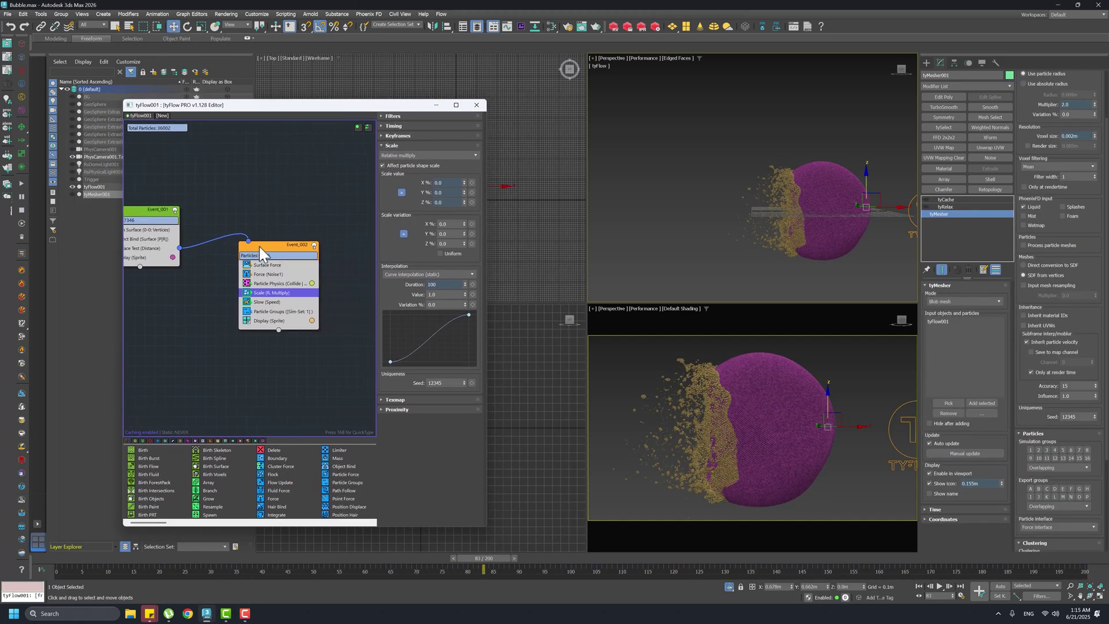
{"action": "left_click", "coordinate": [279, 313]}
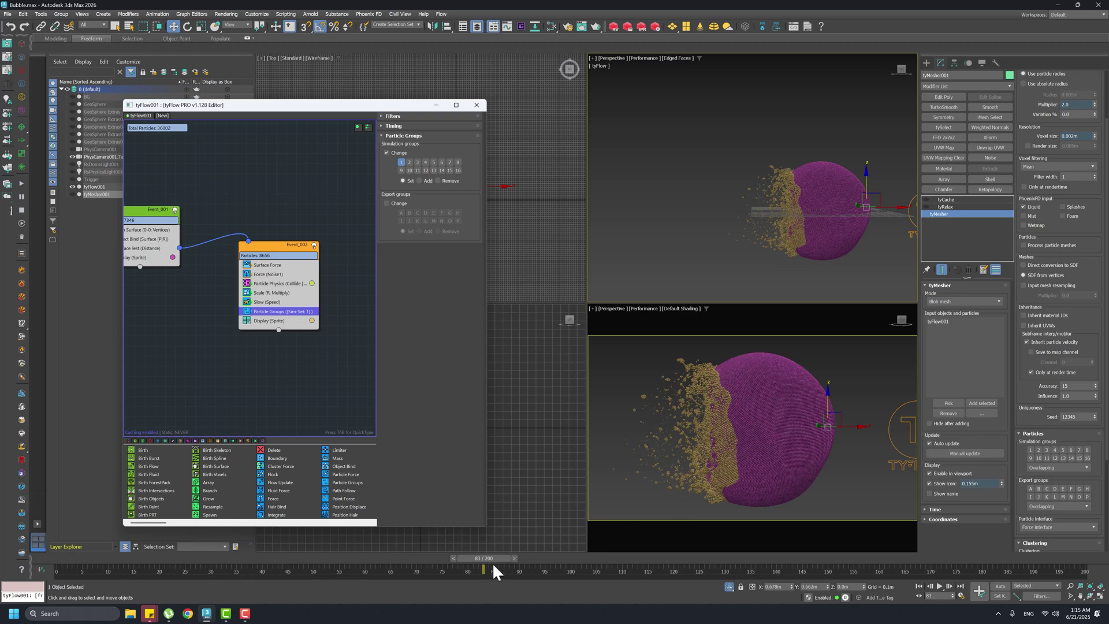
{"action": "left_click_drag", "start_coordinate": [492, 562], "coordinate": [259, 550]}
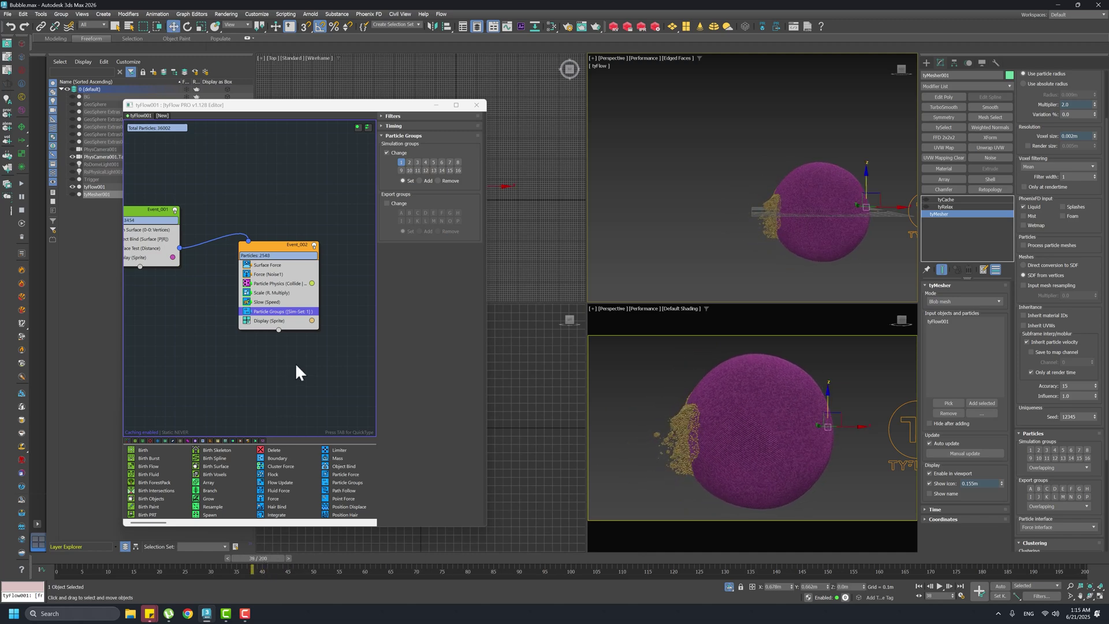
{"action": "left_click", "coordinate": [476, 105]}
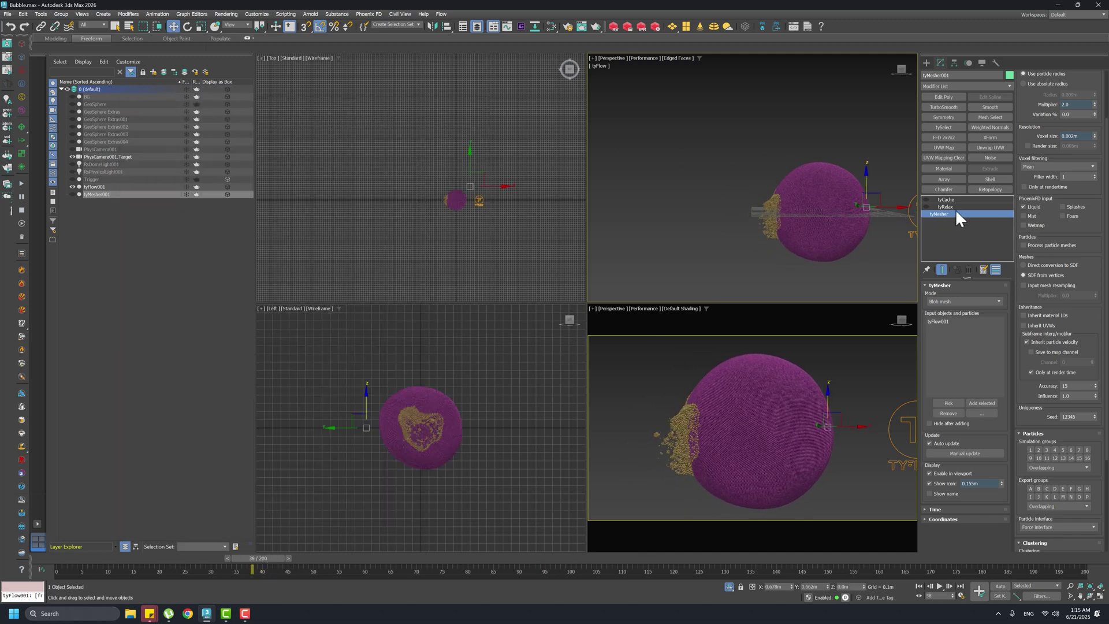
Hide the tyFlow001 particles and sphere and switch the view to default shading
{"action": "left_click", "coordinate": [72, 186]}
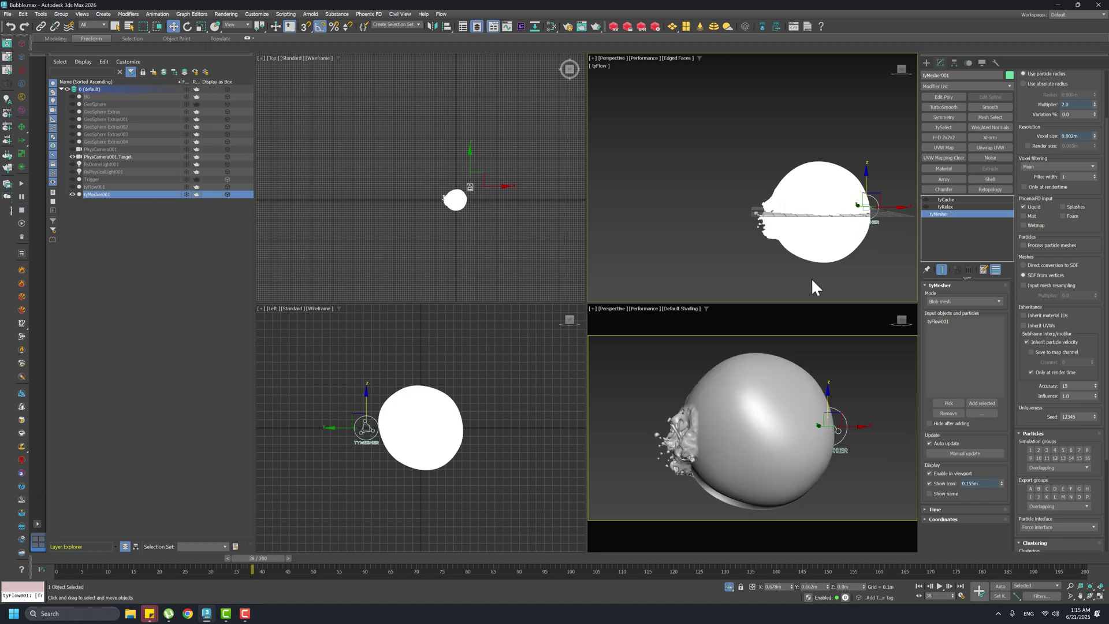
{"action": "scroll", "coordinate": [829, 215], "scroll_direction": "up", "scroll_amount": 3}
{"action": "key", "text": "F4"}
{"action": "mouse_move", "coordinate": [829, 216]}
{"action": "middle_mouse_down", "text": "alt"}
{"action": "mouse_move", "coordinate": [799, 208]}
{"action": "mouse_move", "coordinate": [893, 222]}
{"action": "middle_mouse_up", "text": "alt"}
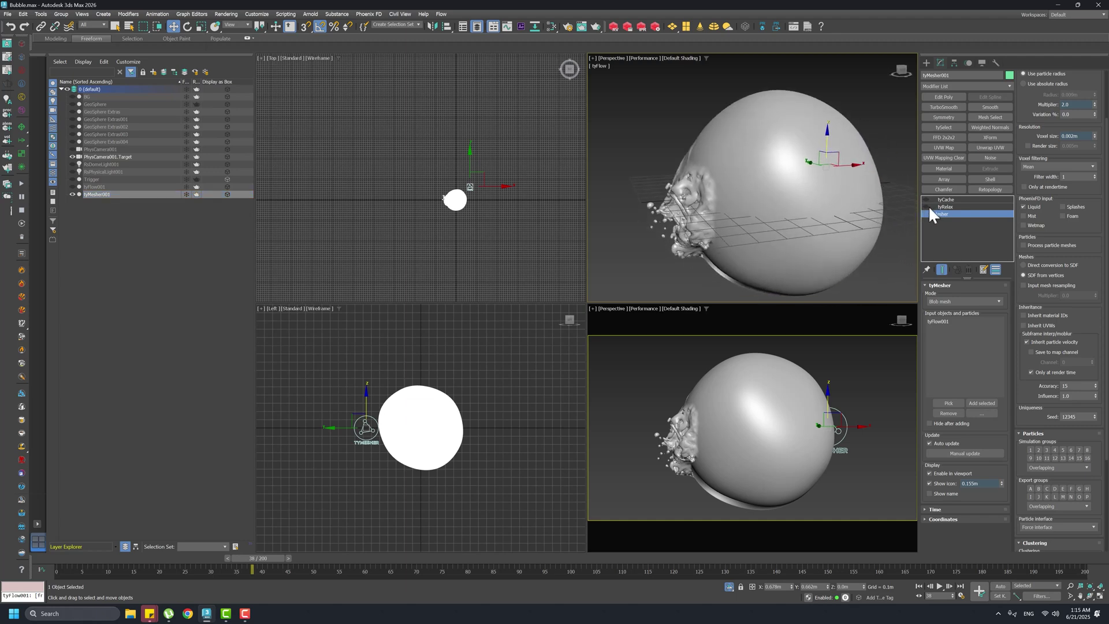
{"action": "scroll", "coordinate": [1030, 396], "scroll_direction": "down", "scroll_amount": 3}
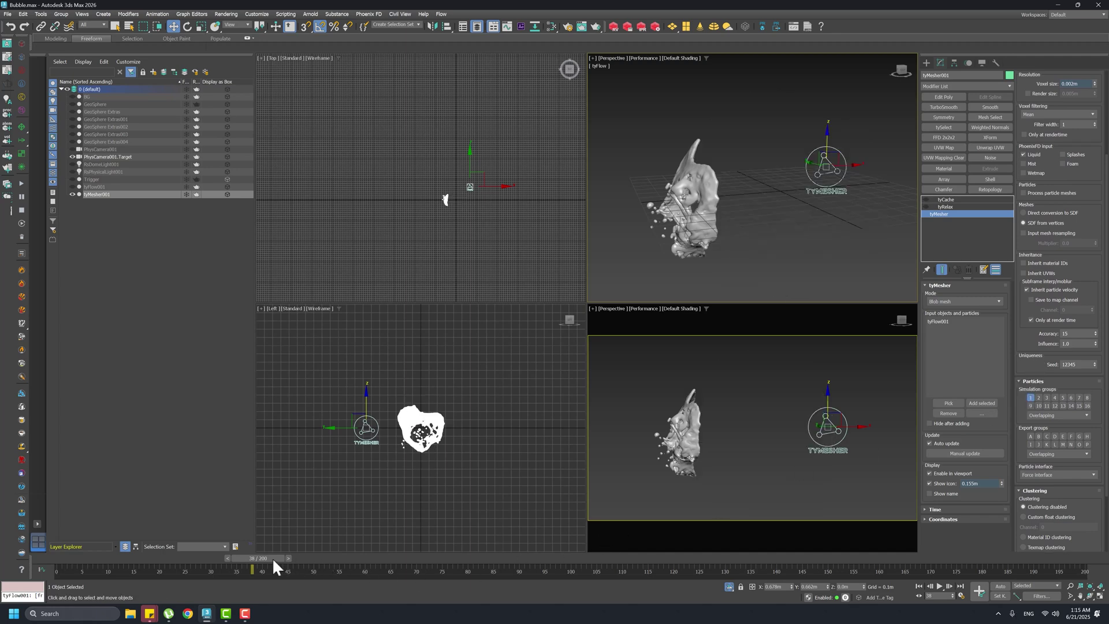
Advance the splash mesh to frame 47 and orbit to a low, side-on angle
{"action": "left_click_drag", "start_coordinate": [272, 557], "coordinate": [381, 547]}
{"action": "key", "text": "w"}
{"action": "middle_click_drag", "start_coordinate": [715, 173], "coordinate": [892, 298], "text": "alt"}
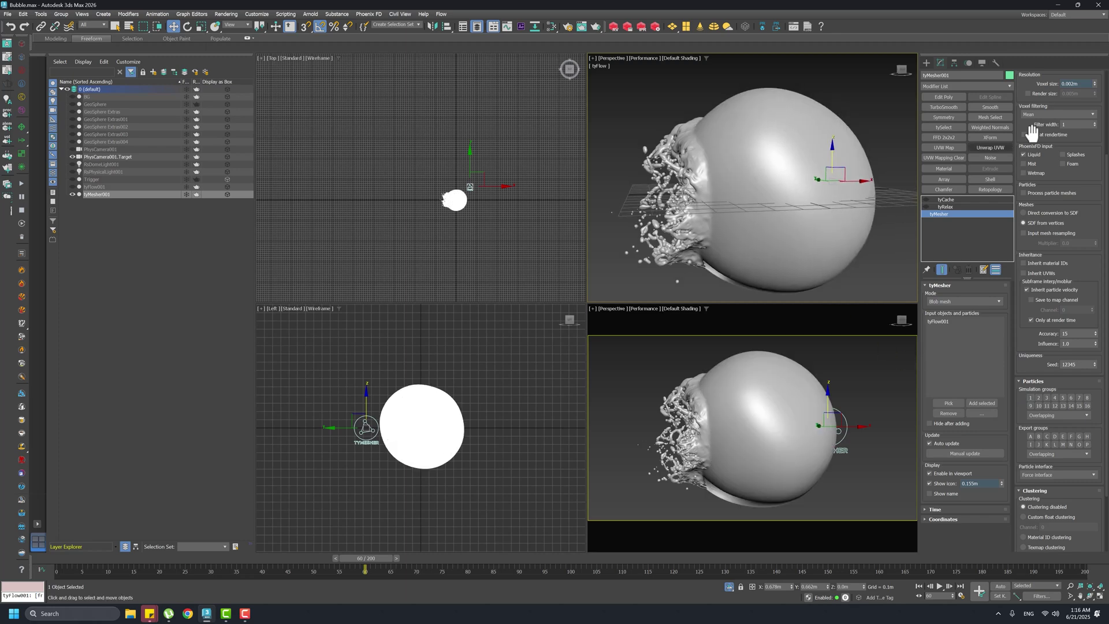
{"action": "scroll", "coordinate": [1054, 86], "scroll_direction": "up", "scroll_amount": 5}
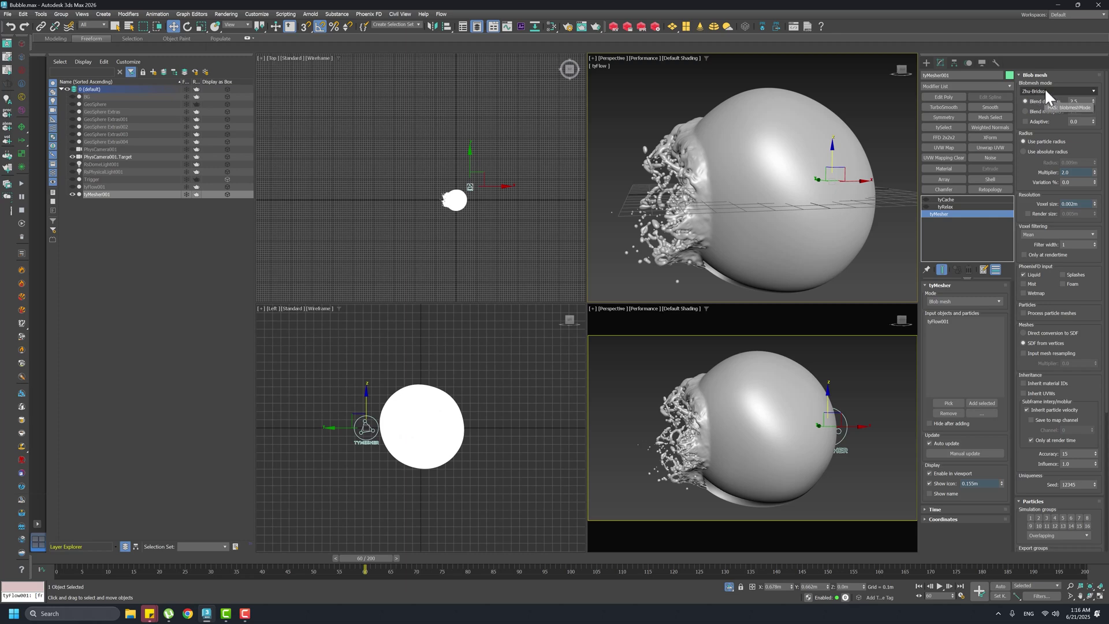
{"action": "middle_click_drag", "start_coordinate": [774, 215], "coordinate": [744, 214], "text": "alt"}
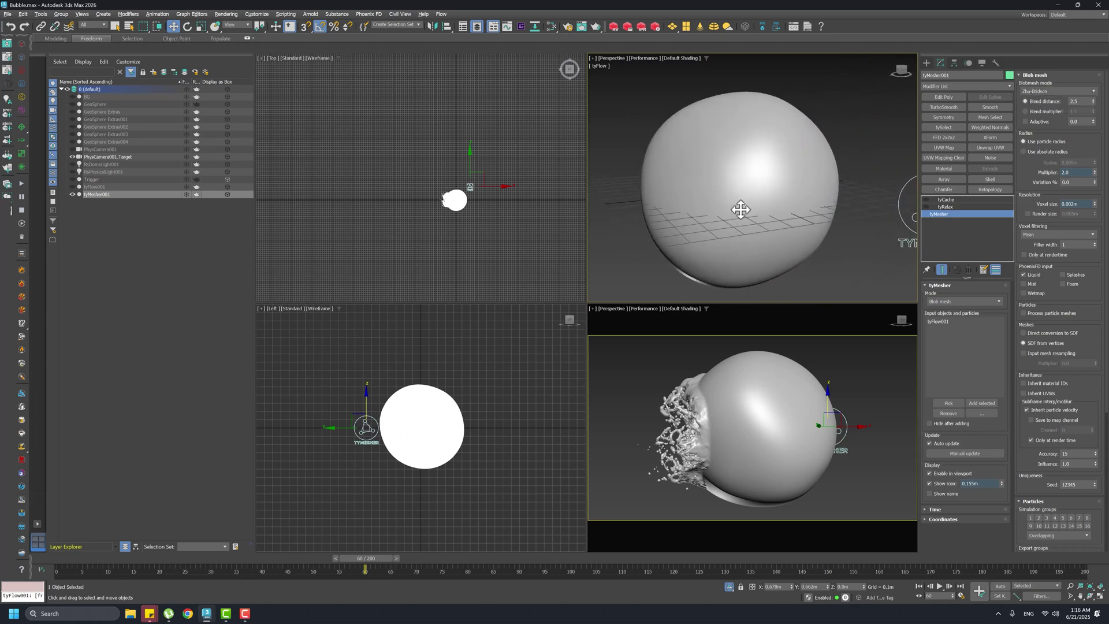
{"action": "middle_click_drag", "start_coordinate": [740, 209], "coordinate": [795, 211], "text": "alt"}
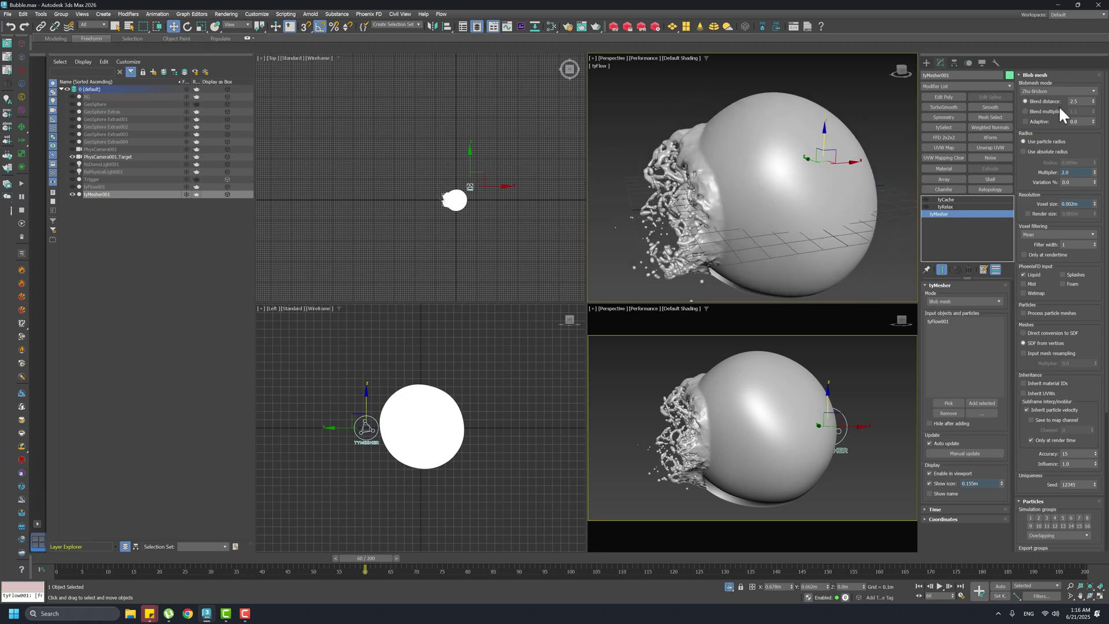
{"action": "middle_click_drag", "start_coordinate": [799, 223], "coordinate": [765, 208], "text": "alt"}
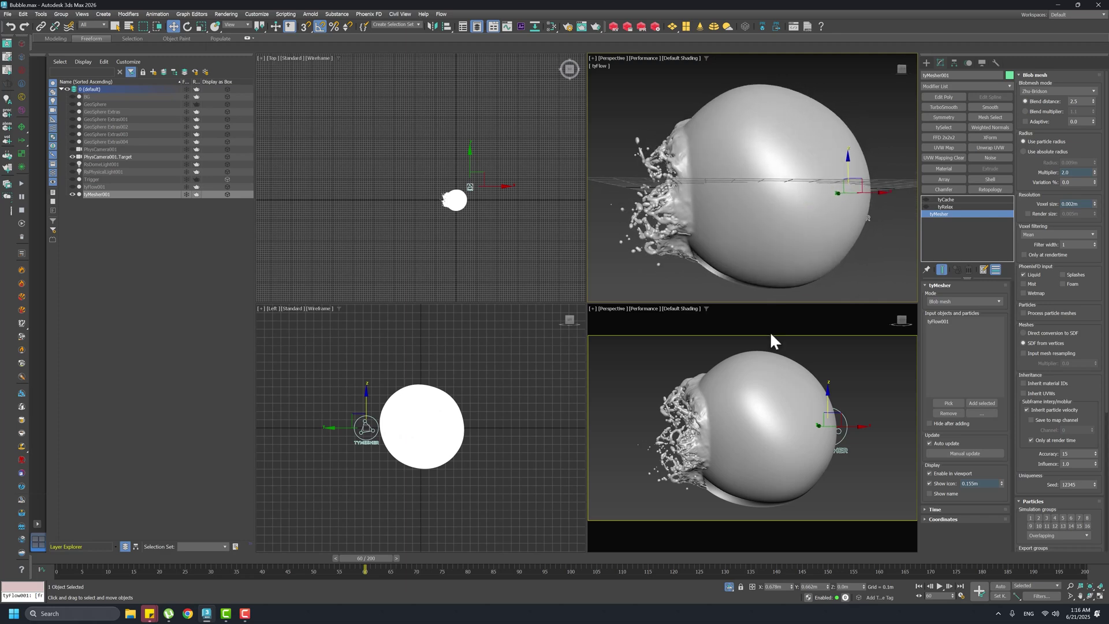
Toggle tyRelax off and on to compare raw and smoothed splash, leaving it on, then show tyCache
{"action": "left_click", "coordinate": [946, 207]}
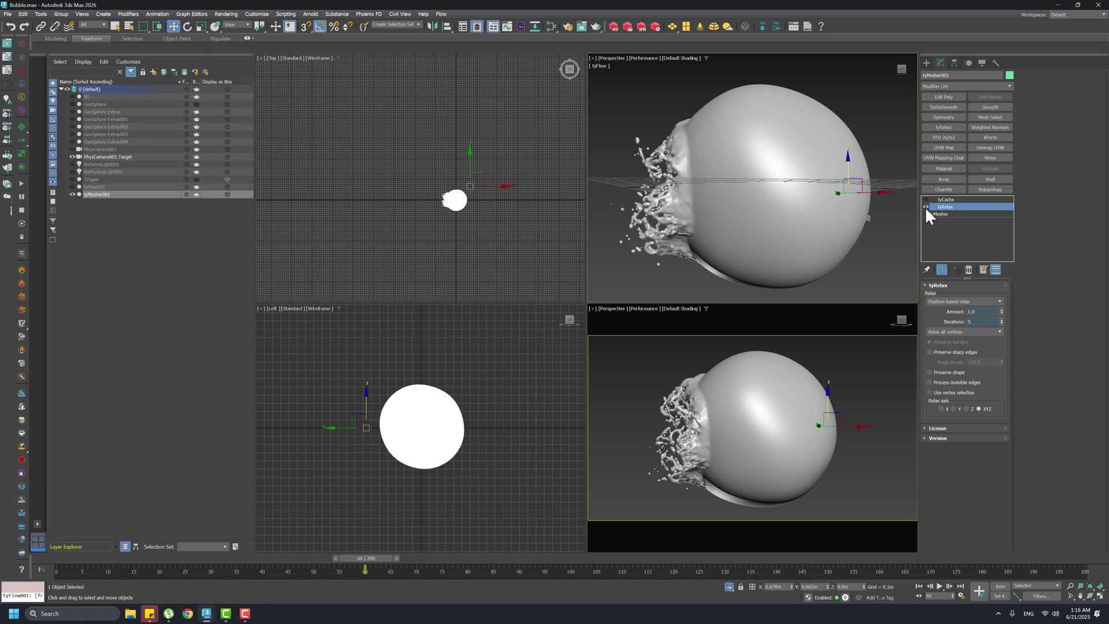
{"action": "left_click", "coordinate": [926, 207]}
{"action": "scroll", "coordinate": [631, 219], "scroll_direction": "up", "scroll_amount": 8}
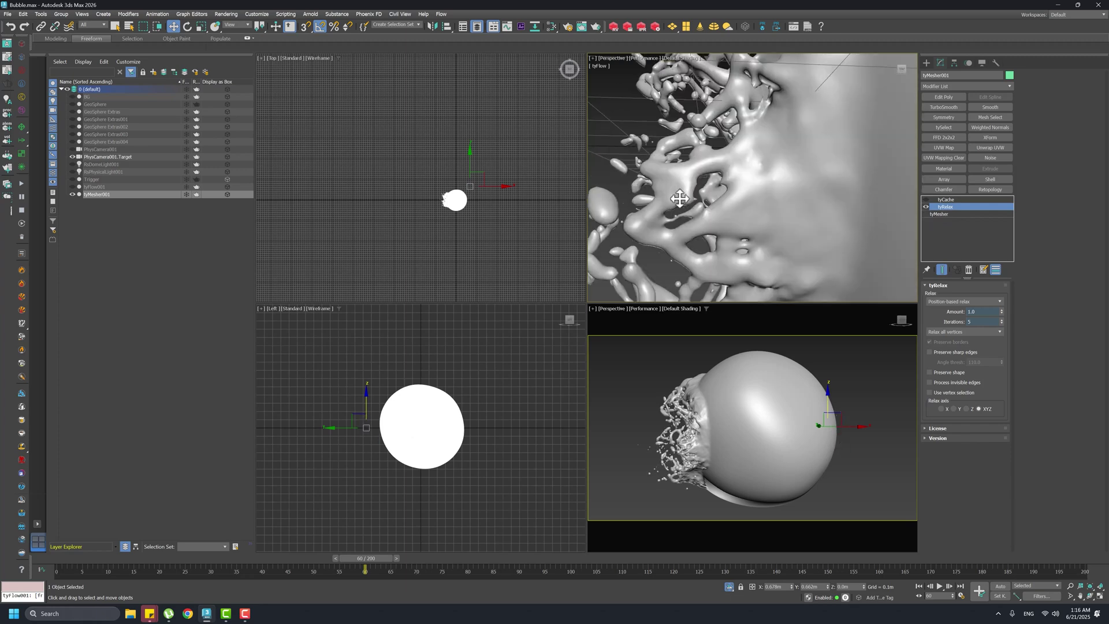
{"action": "left_click", "coordinate": [926, 206]}
{"action": "middle_click_drag", "start_coordinate": [688, 197], "coordinate": [715, 205]}
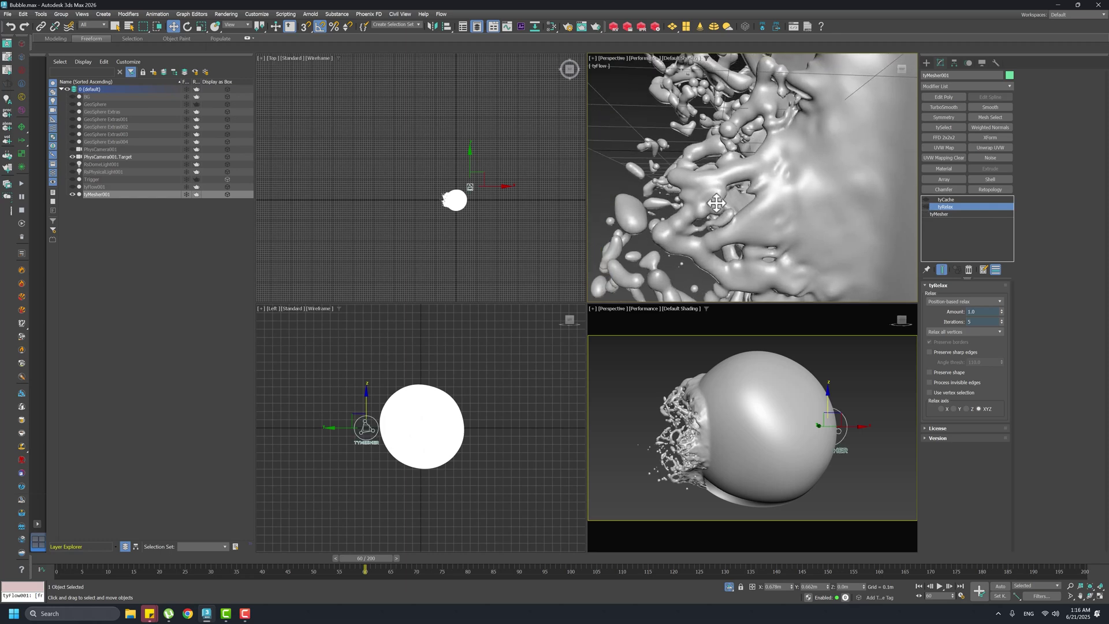
{"action": "left_click", "coordinate": [926, 207]}
{"action": "scroll", "coordinate": [818, 210], "scroll_direction": "down", "scroll_amount": 6}
{"action": "middle_click_drag", "start_coordinate": [820, 211], "coordinate": [735, 213]}
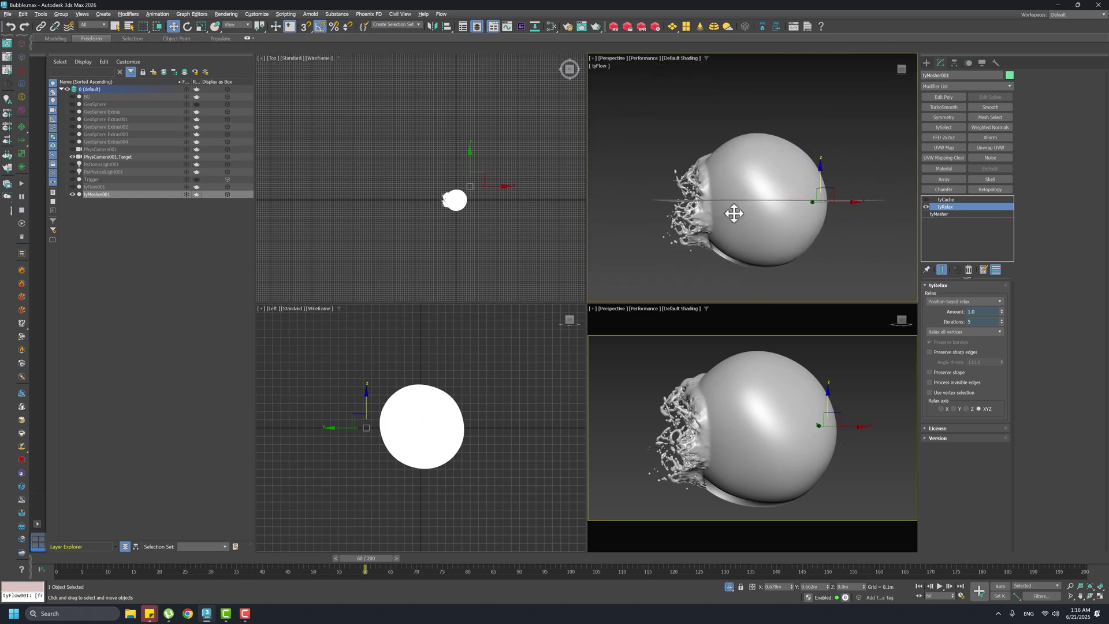
{"action": "left_click", "coordinate": [928, 200]}
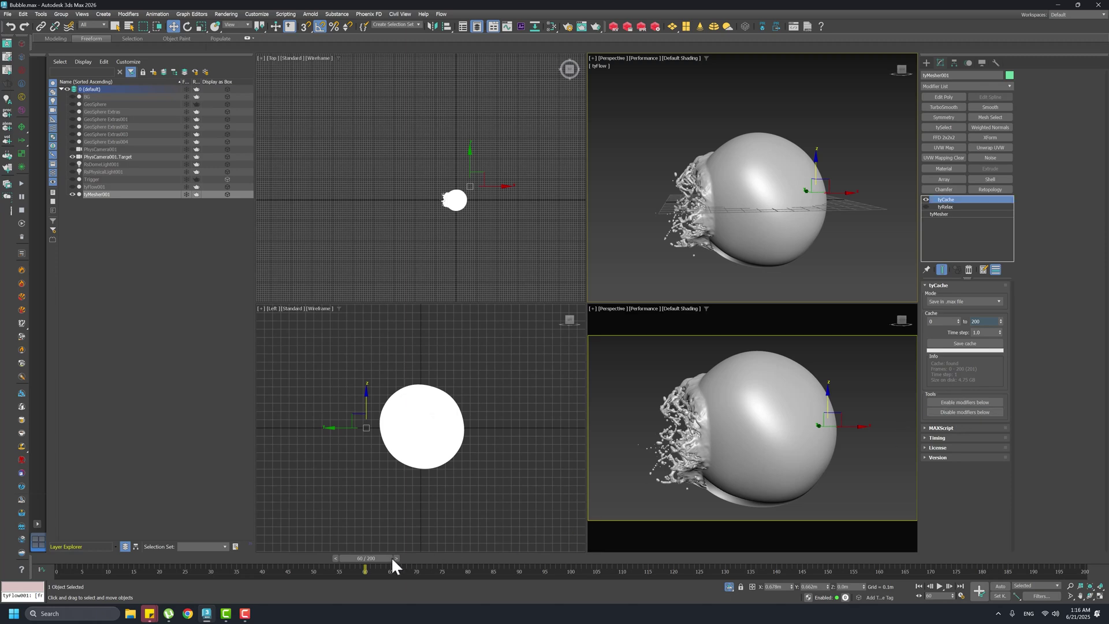
Scrub to frame 73 and select the tyFlow001 simulation object
{"action": "left_click_drag", "start_coordinate": [383, 560], "coordinate": [434, 556]}
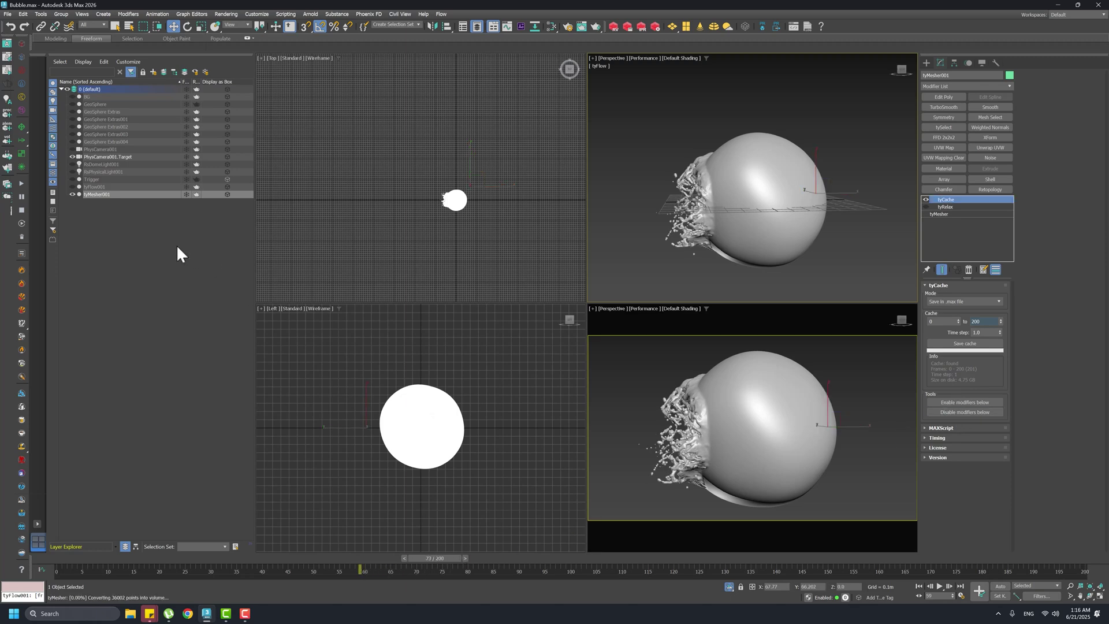
{"action": "left_click", "coordinate": [107, 194]}
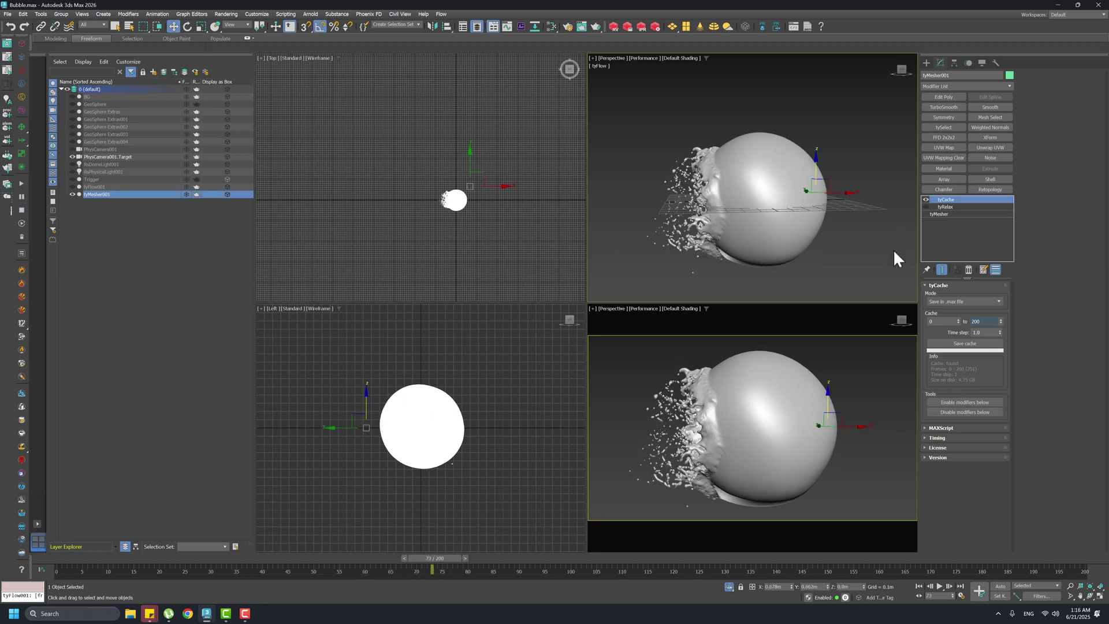
{"action": "left_click", "coordinate": [102, 186]}
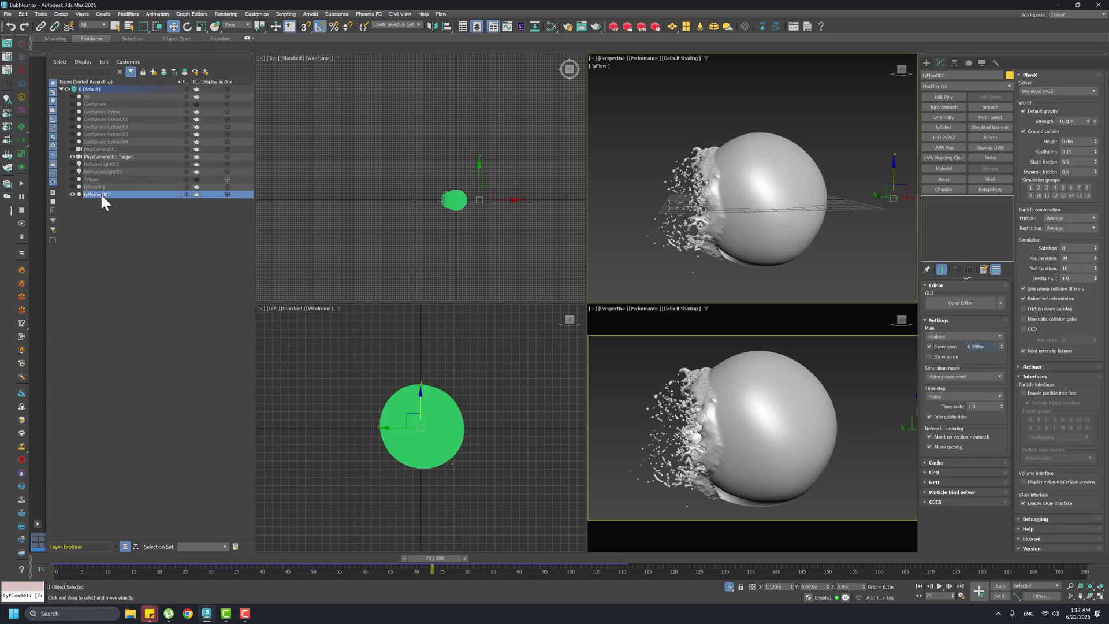
{"action": "left_click", "coordinate": [100, 194]}
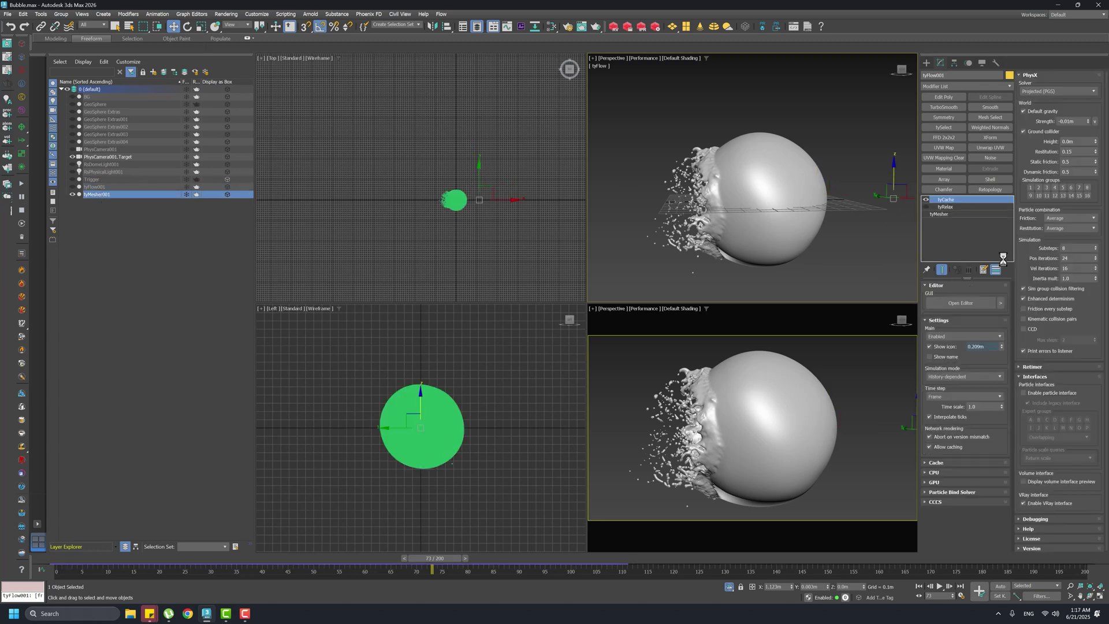
{"action": "left_click", "coordinate": [96, 186]}
Disable the tyFlow simulation in its editor and restore all objects at frame 75
{"action": "left_click", "coordinate": [955, 301]}
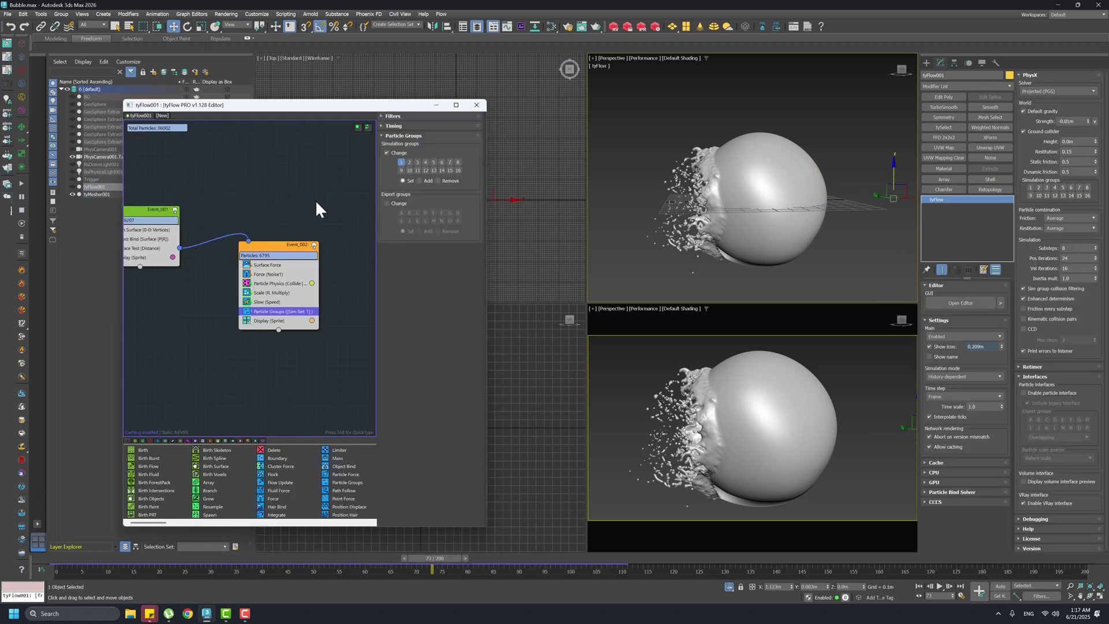
{"action": "left_click", "coordinate": [358, 126]}
{"action": "left_click", "coordinate": [476, 104]}
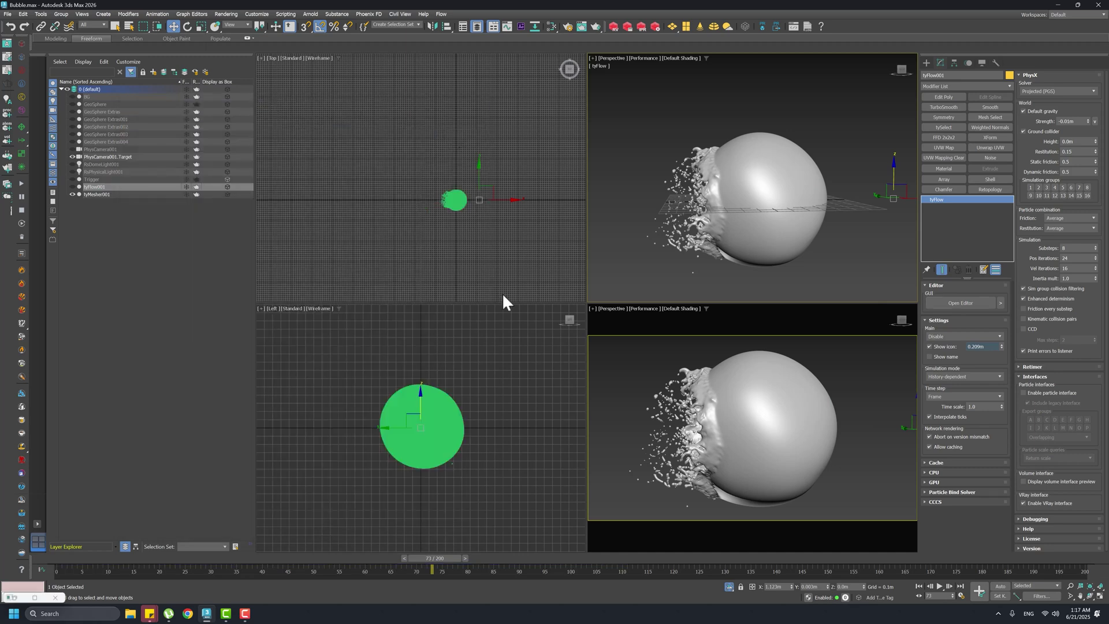
{"action": "mouse_move", "coordinate": [430, 558]}
{"action": "left_mouse_down"}
{"action": "mouse_move", "coordinate": [324, 557]}
{"action": "mouse_move", "coordinate": [431, 557]}
{"action": "mouse_move", "coordinate": [417, 558]}
{"action": "left_mouse_up"}
{"action": "left_click", "coordinate": [729, 587]}
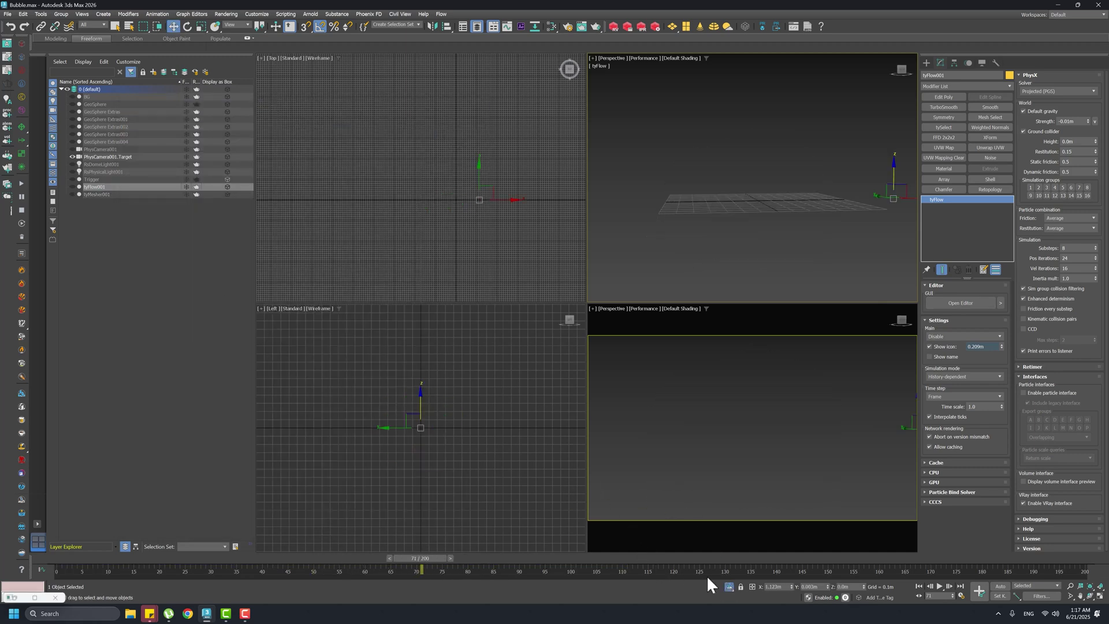
{"action": "left_click", "coordinate": [728, 586]}
{"action": "left_click_drag", "start_coordinate": [435, 558], "coordinate": [452, 558]}
Show the camera view bottom-right, inspect the wall and bubbles, and advance to frame 80
{"action": "key", "text": "c"}
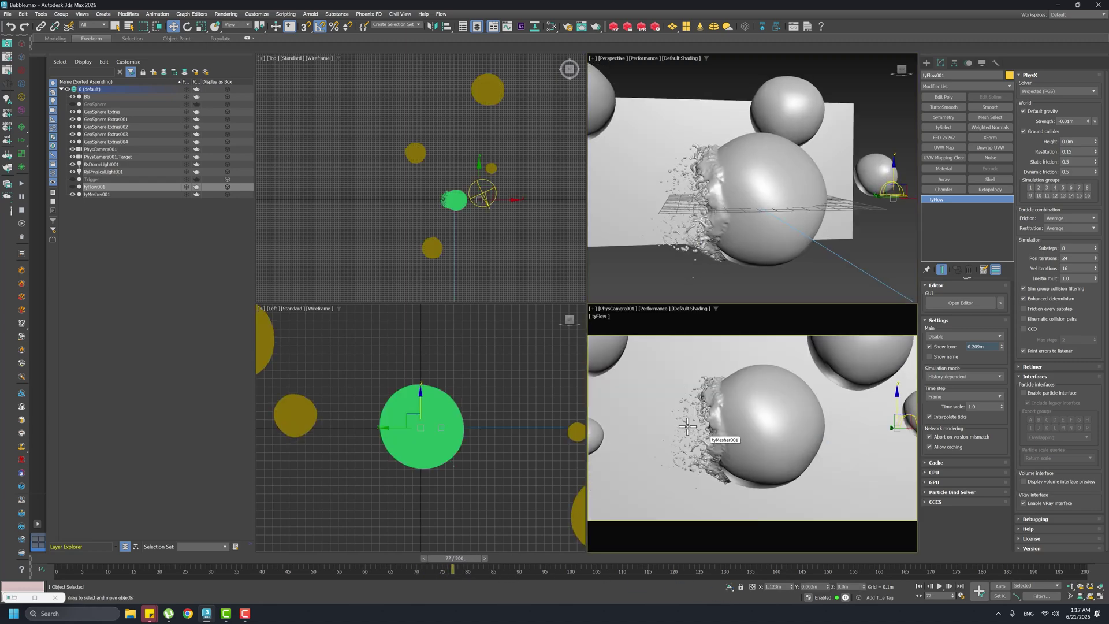
{"action": "scroll", "coordinate": [422, 393], "scroll_direction": "down", "scroll_amount": 6}
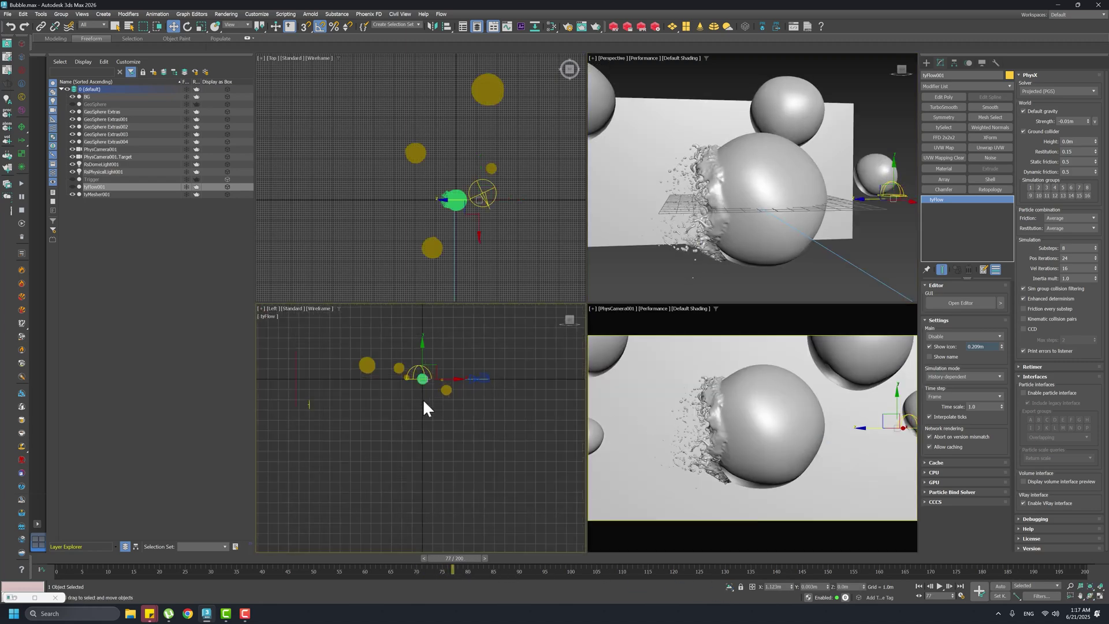
{"action": "middle_click_drag", "start_coordinate": [425, 401], "coordinate": [446, 433]}
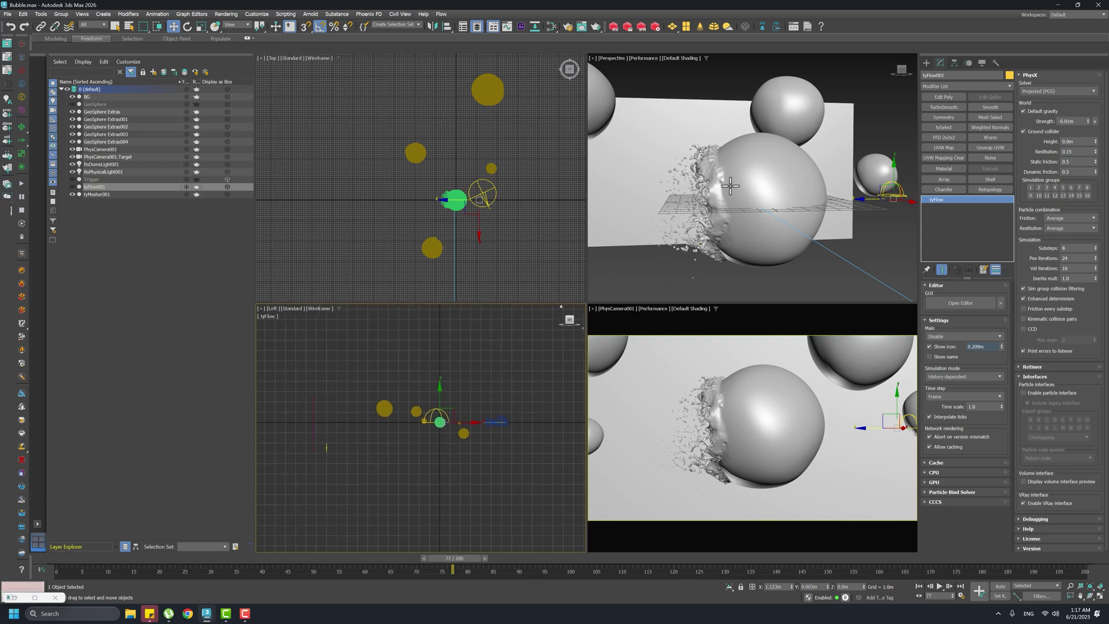
{"action": "scroll", "coordinate": [754, 199], "scroll_direction": "down", "scroll_amount": 8}
{"action": "middle_click_drag", "start_coordinate": [755, 201], "coordinate": [787, 206], "text": "alt"}
{"action": "scroll", "coordinate": [786, 202], "scroll_direction": "up", "scroll_amount": 2}
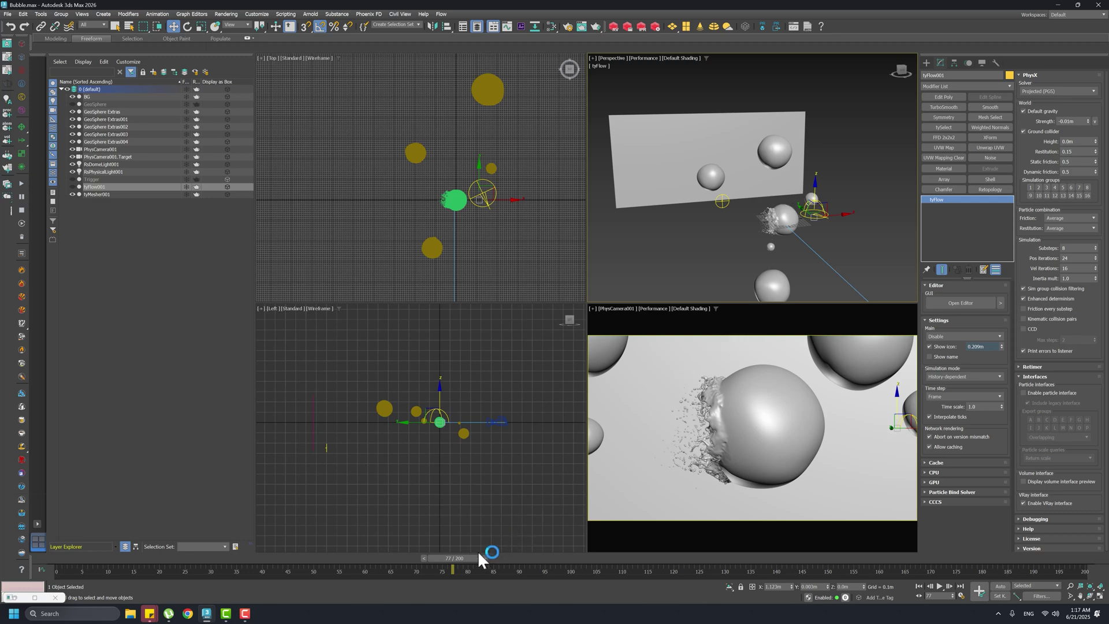
{"action": "left_click_drag", "start_coordinate": [473, 557], "coordinate": [489, 556]}
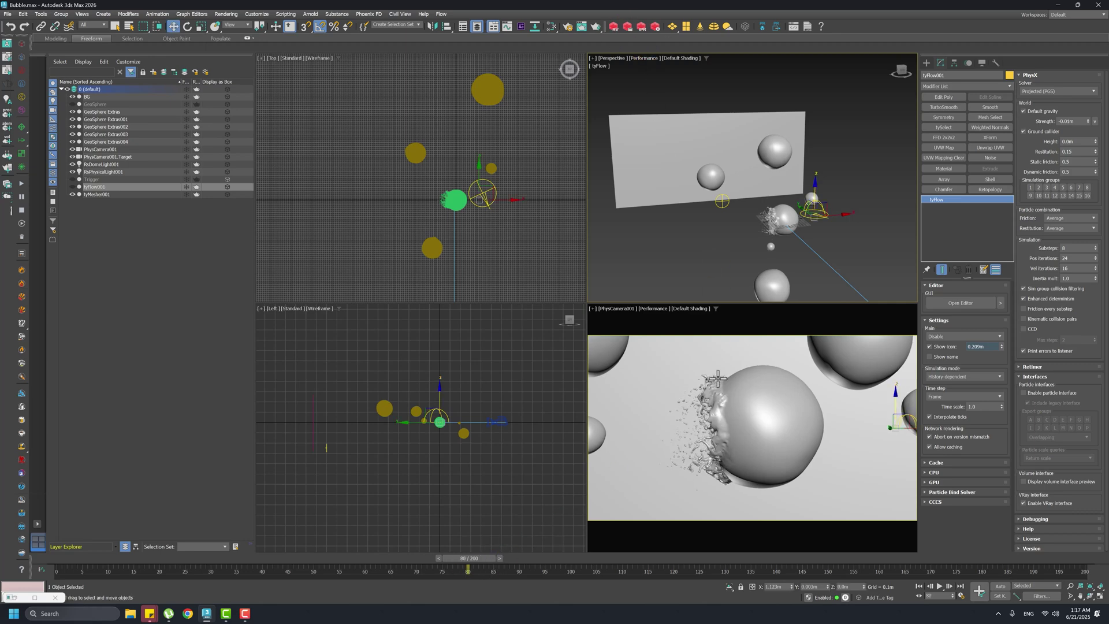
Start an interactive Redshift render with settings hidden, then jump to frame 93 and reselect tyMesher001
{"action": "left_click", "coordinate": [614, 26]}
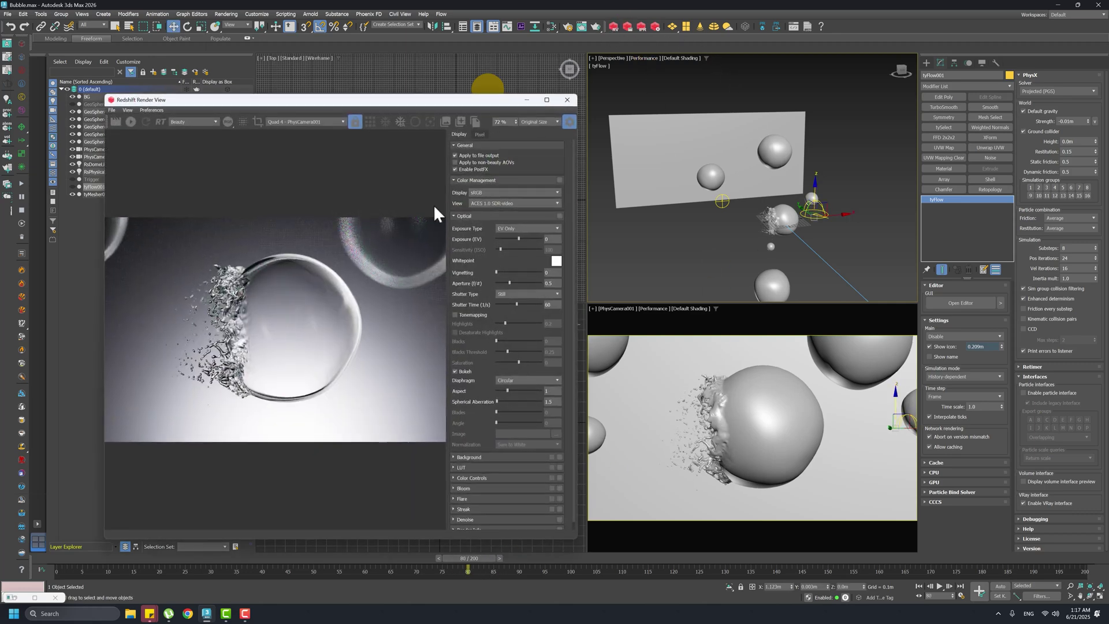
{"action": "left_click", "coordinate": [131, 122]}
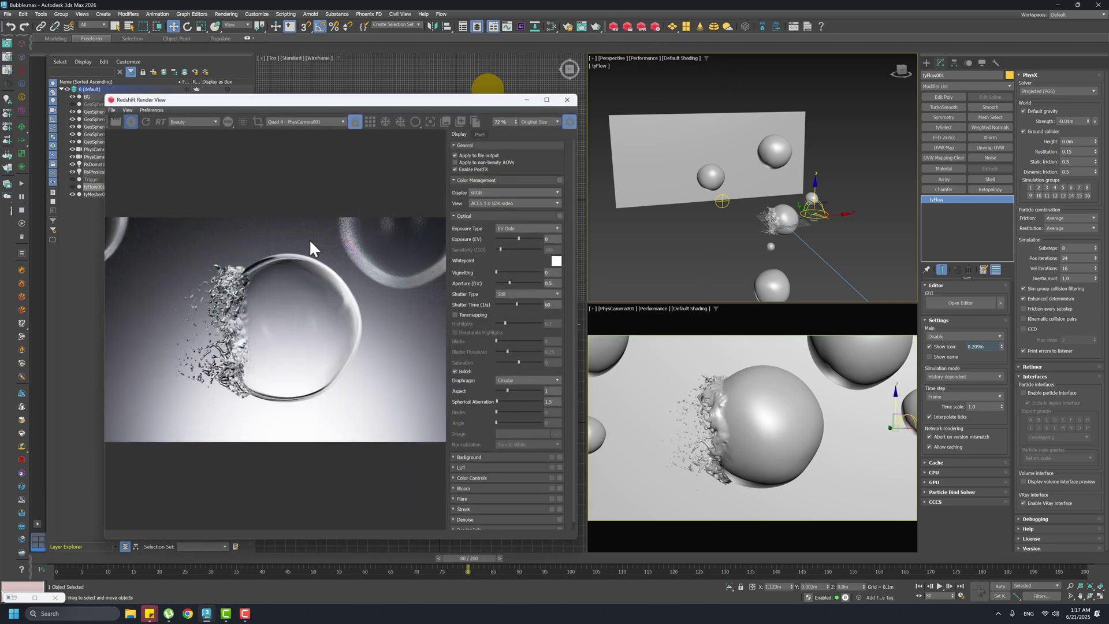
{"action": "left_click", "coordinate": [571, 121]}
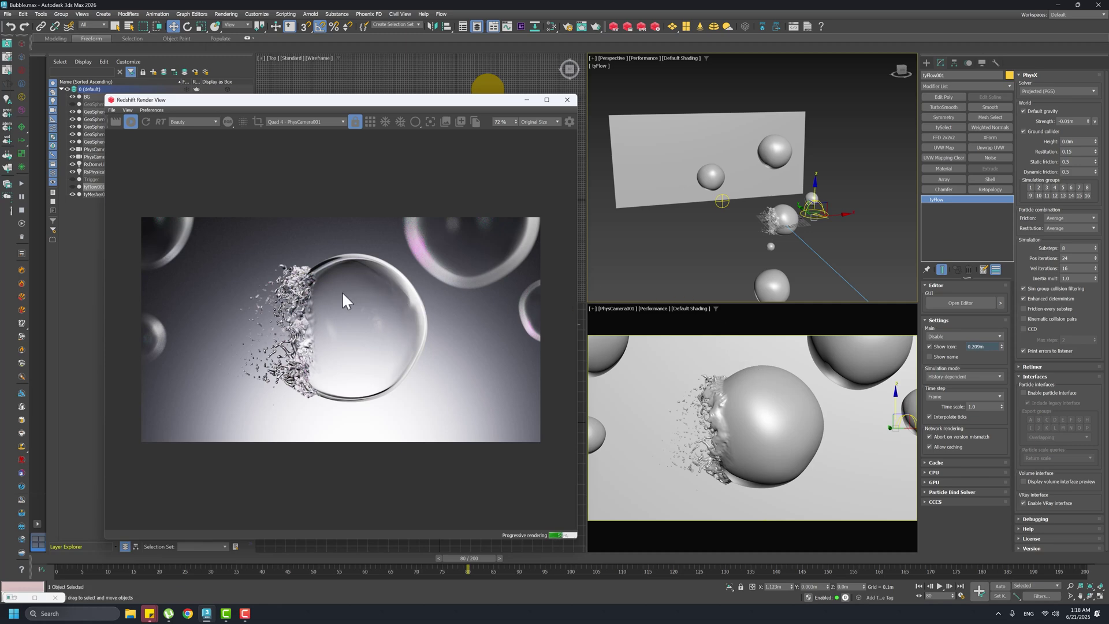
{"action": "left_click", "coordinate": [538, 557]}
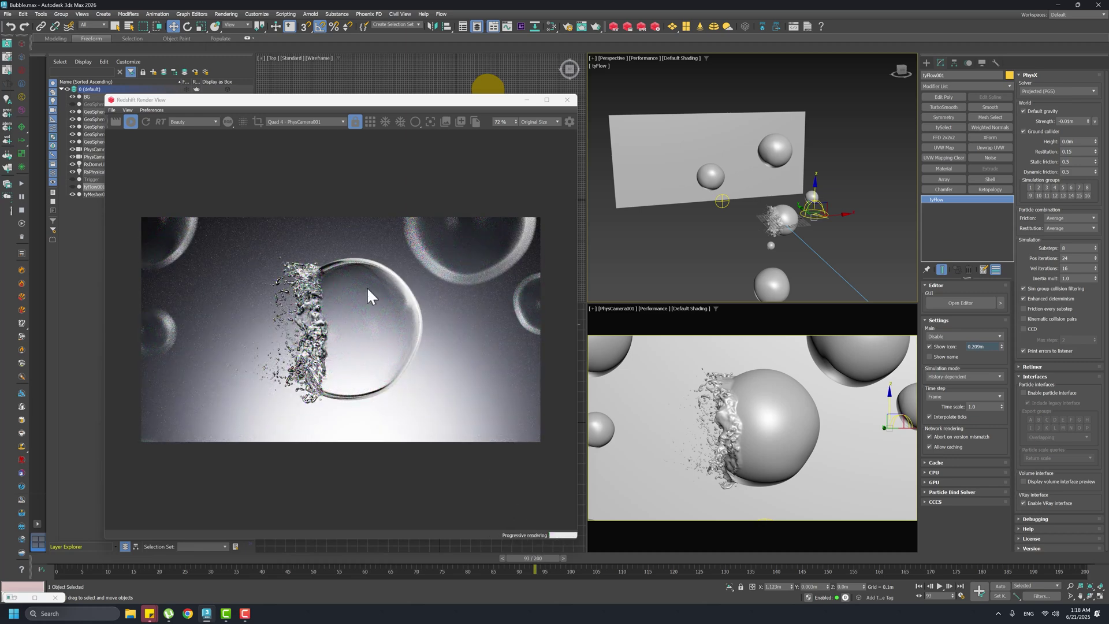
{"action": "left_click", "coordinate": [709, 372]}
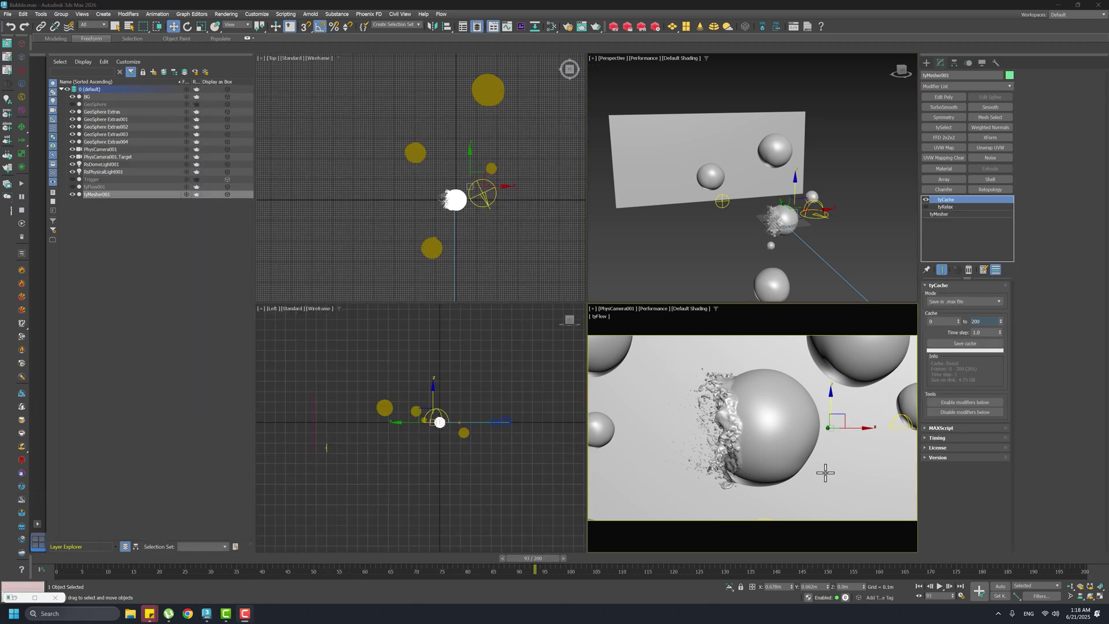
Render frame 93 of the bubble burst in Redshift
{"action": "left_click", "coordinate": [628, 27]}
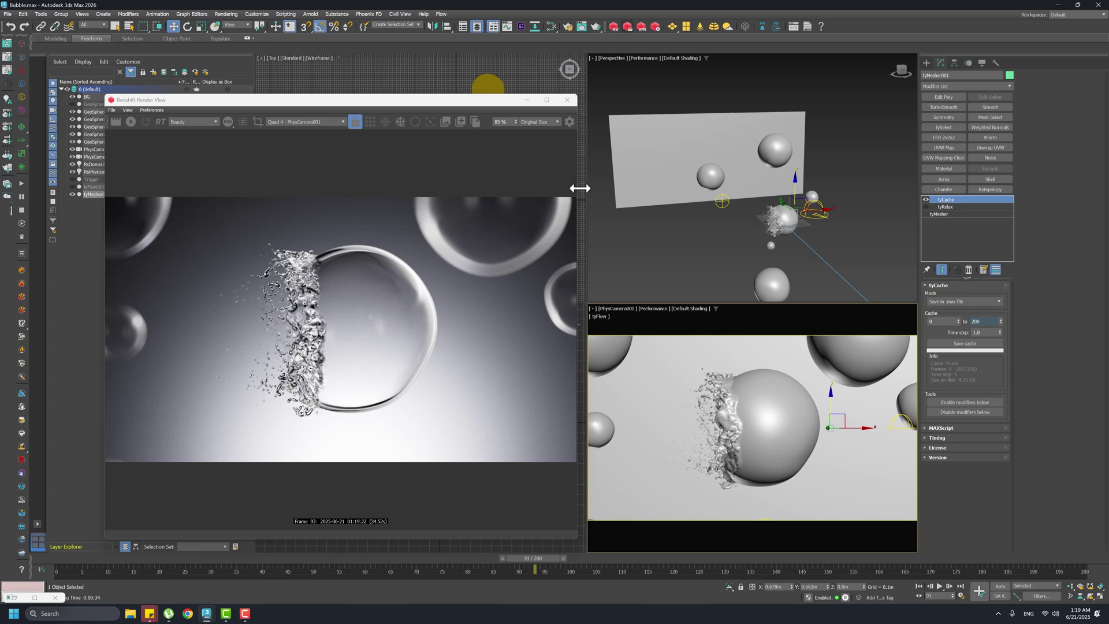
Widen the Redshift Render View and shift it so the scene list is uncovered
{"action": "left_click_drag", "start_coordinate": [578, 186], "coordinate": [622, 186]}
{"action": "left_click_drag", "start_coordinate": [540, 103], "coordinate": [503, 105]}
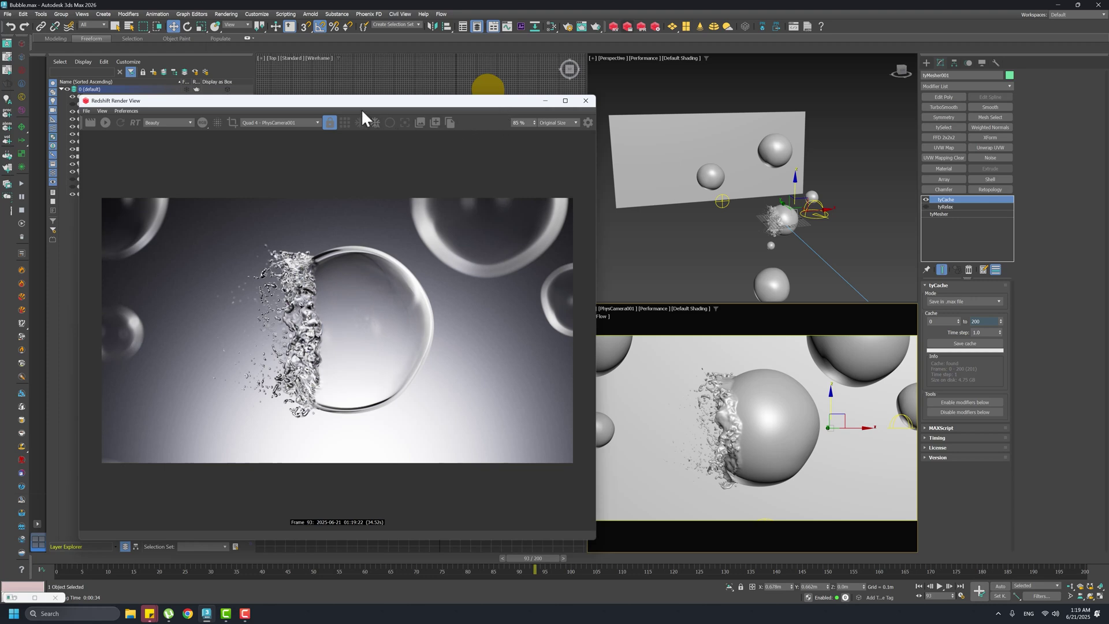
{"action": "left_click_drag", "start_coordinate": [476, 101], "coordinate": [517, 95]}
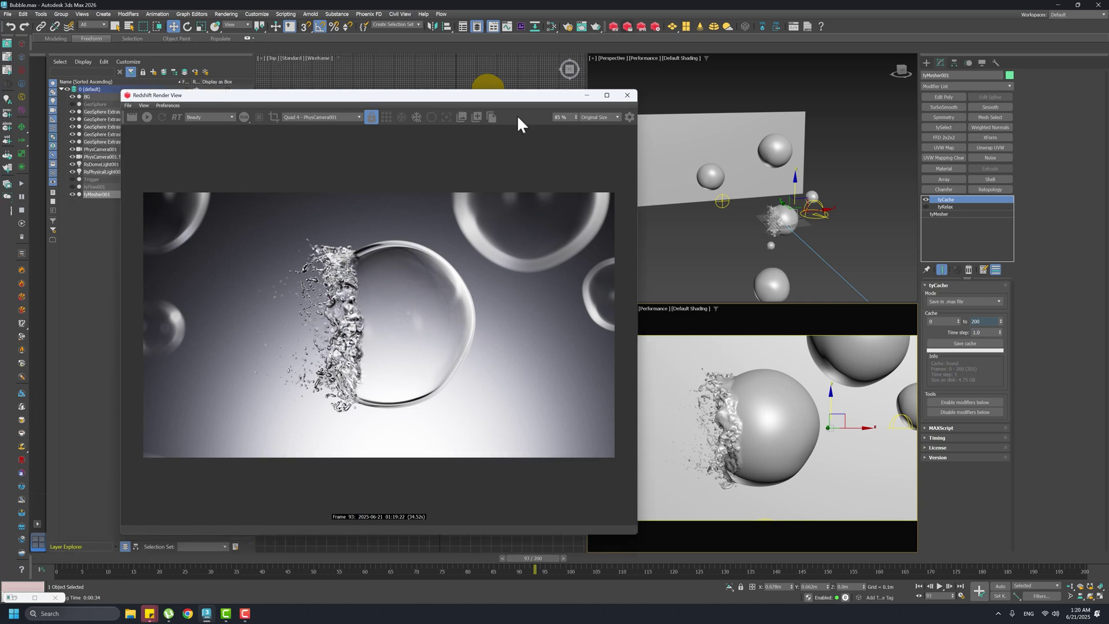